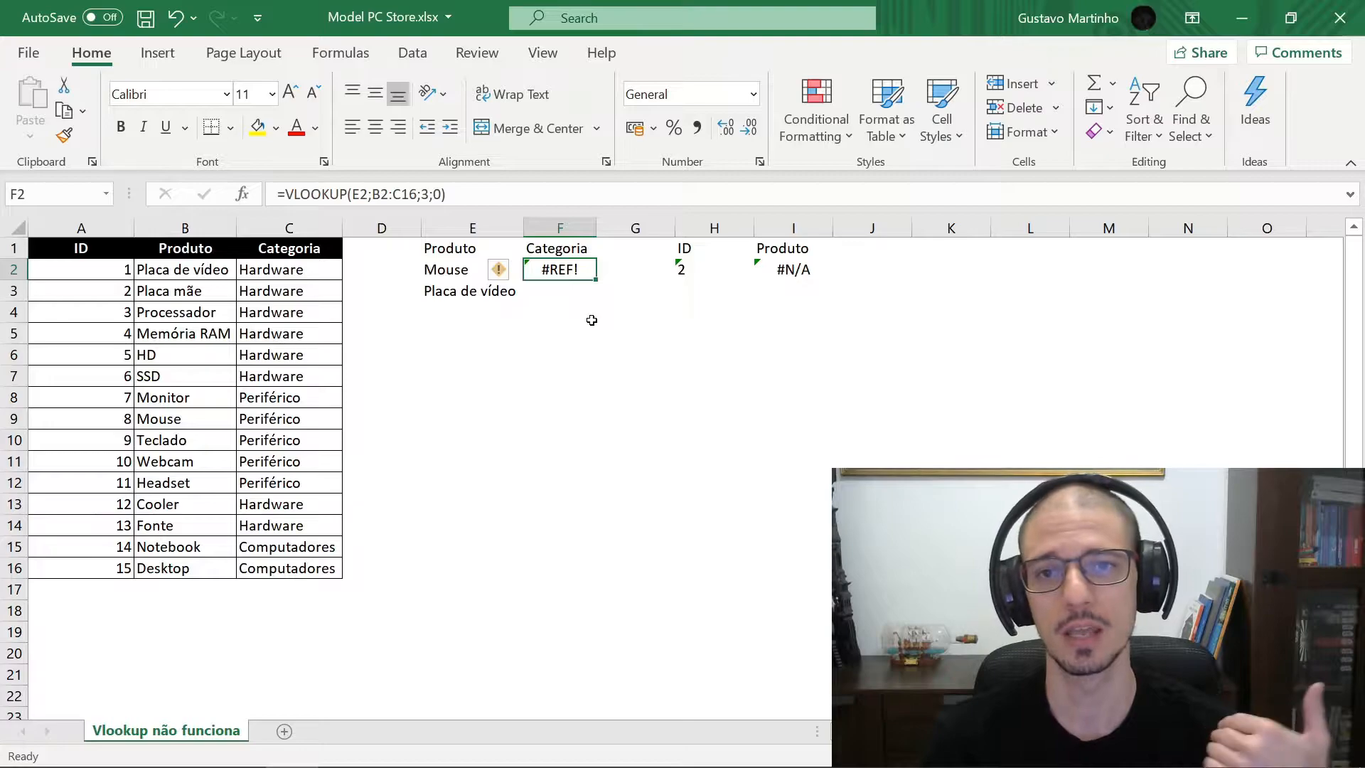
Step: Review the VLOOKUP arguments in F2 and set the column index number to 2
key("F2")
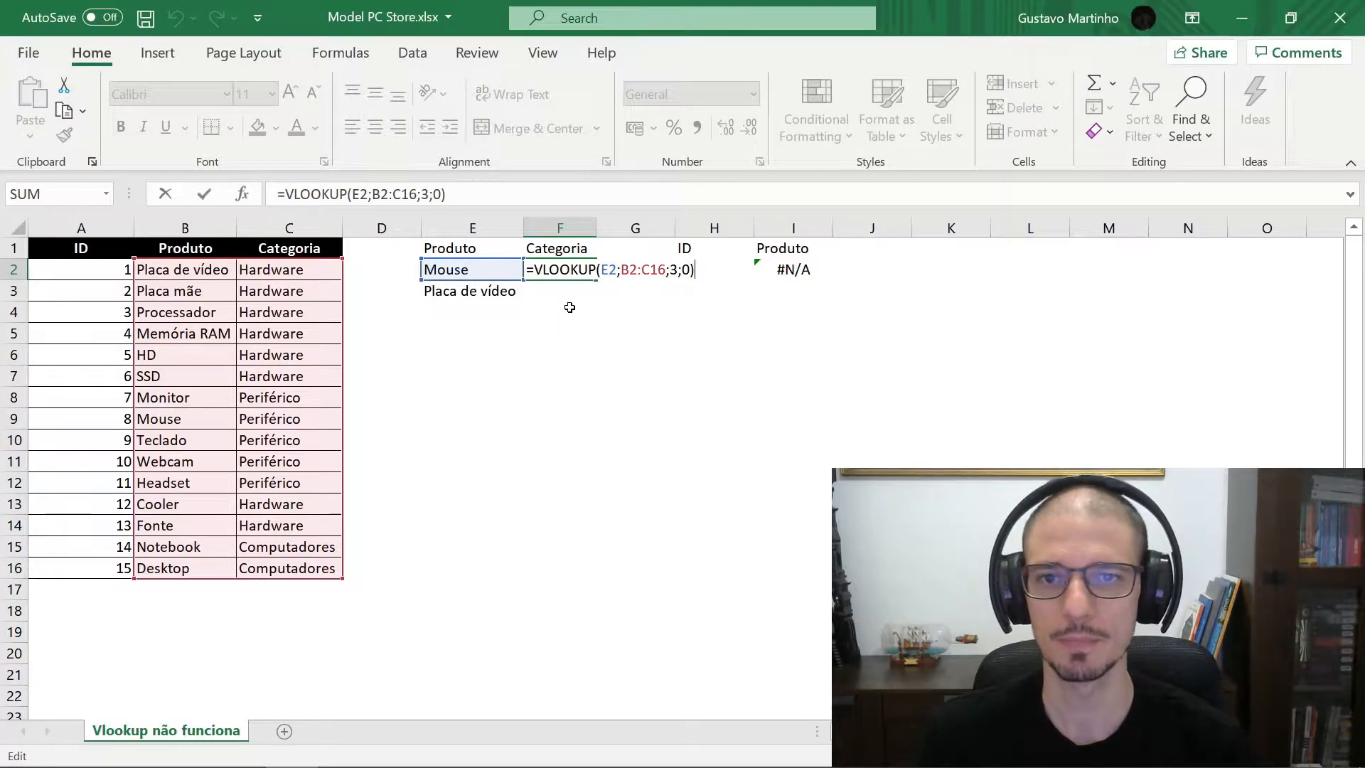
double_click(607, 270)
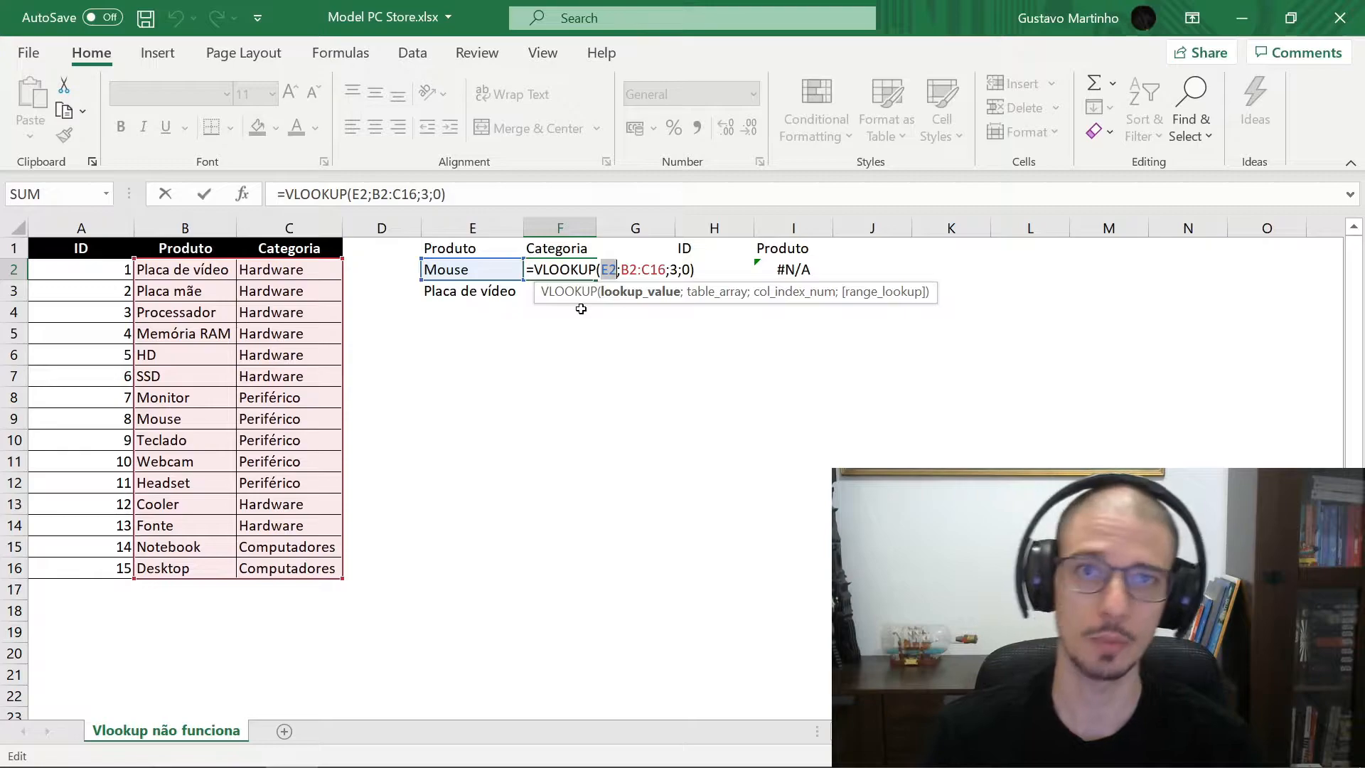
double_click(632, 269)
left_click_drag(637, 270, 664, 270)
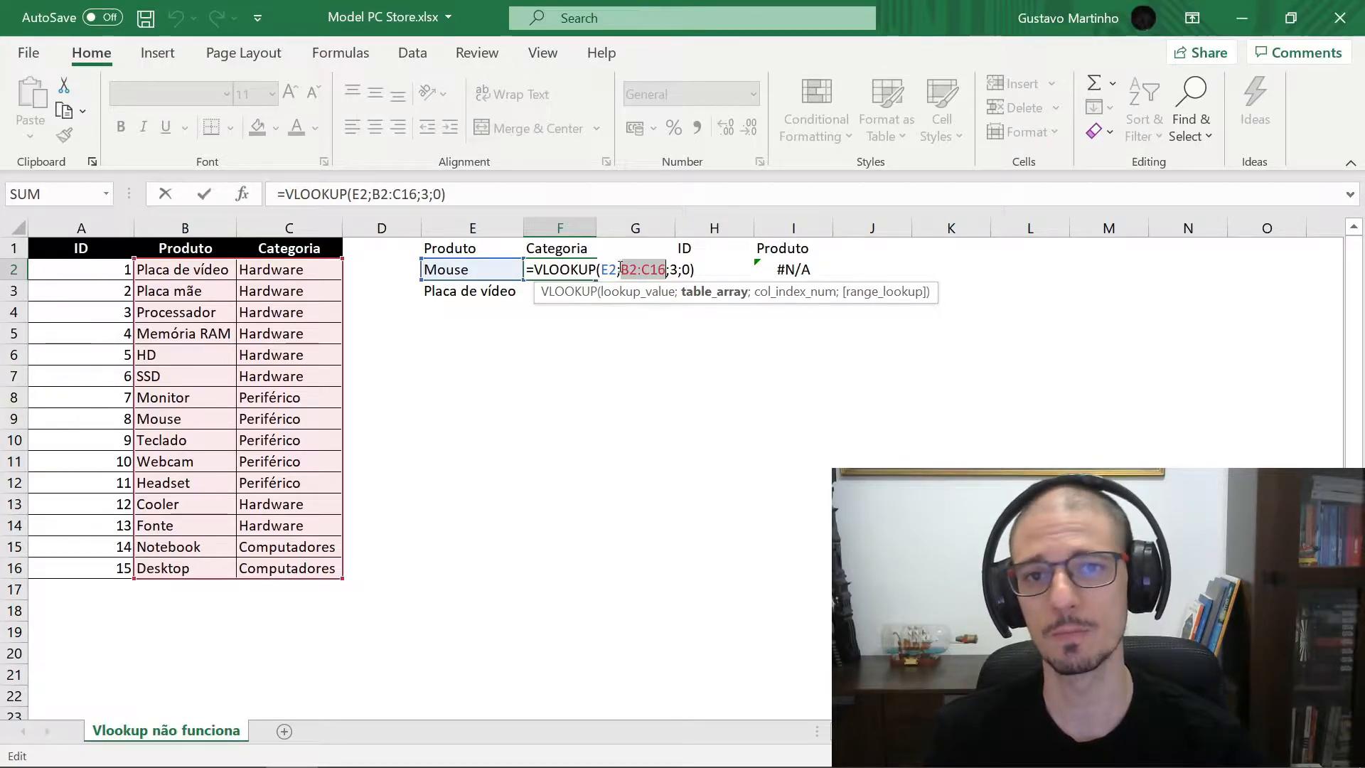
double_click(609, 269)
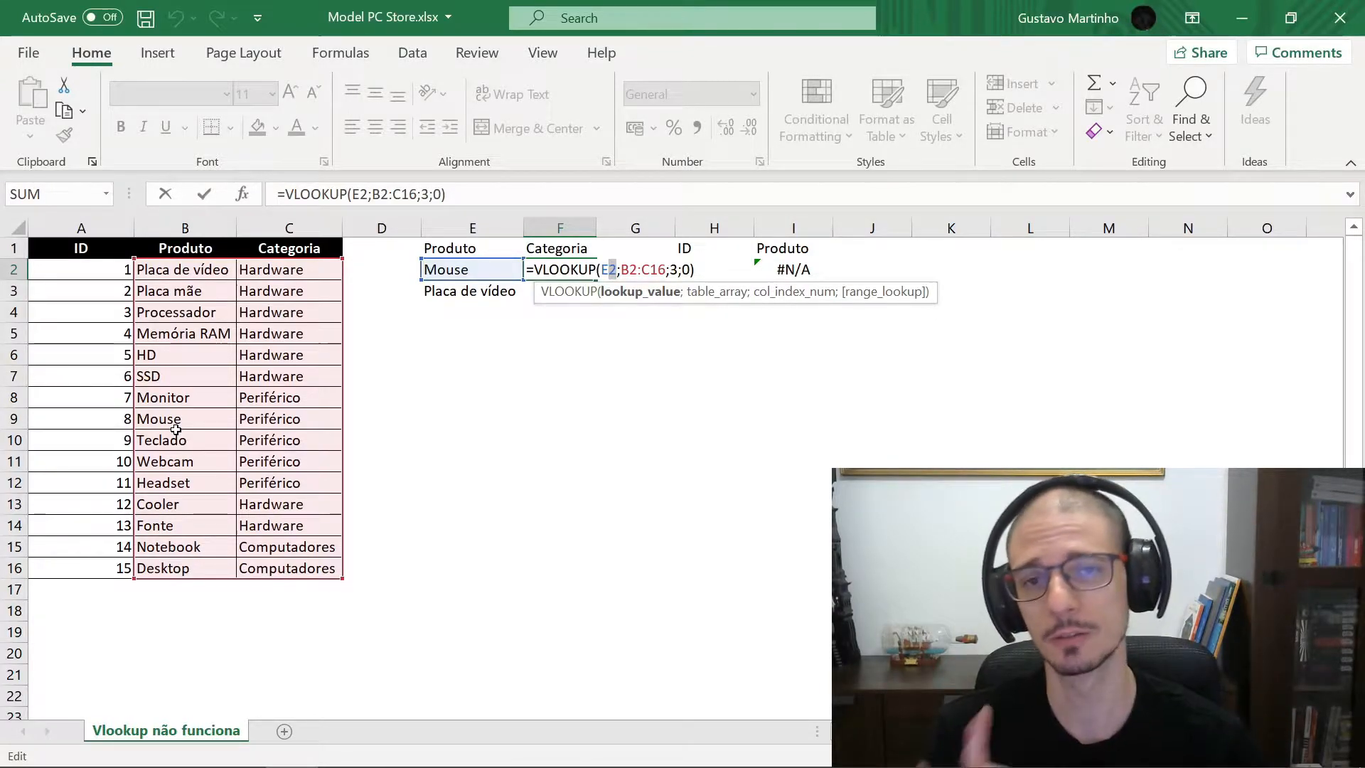
left_click(673, 269)
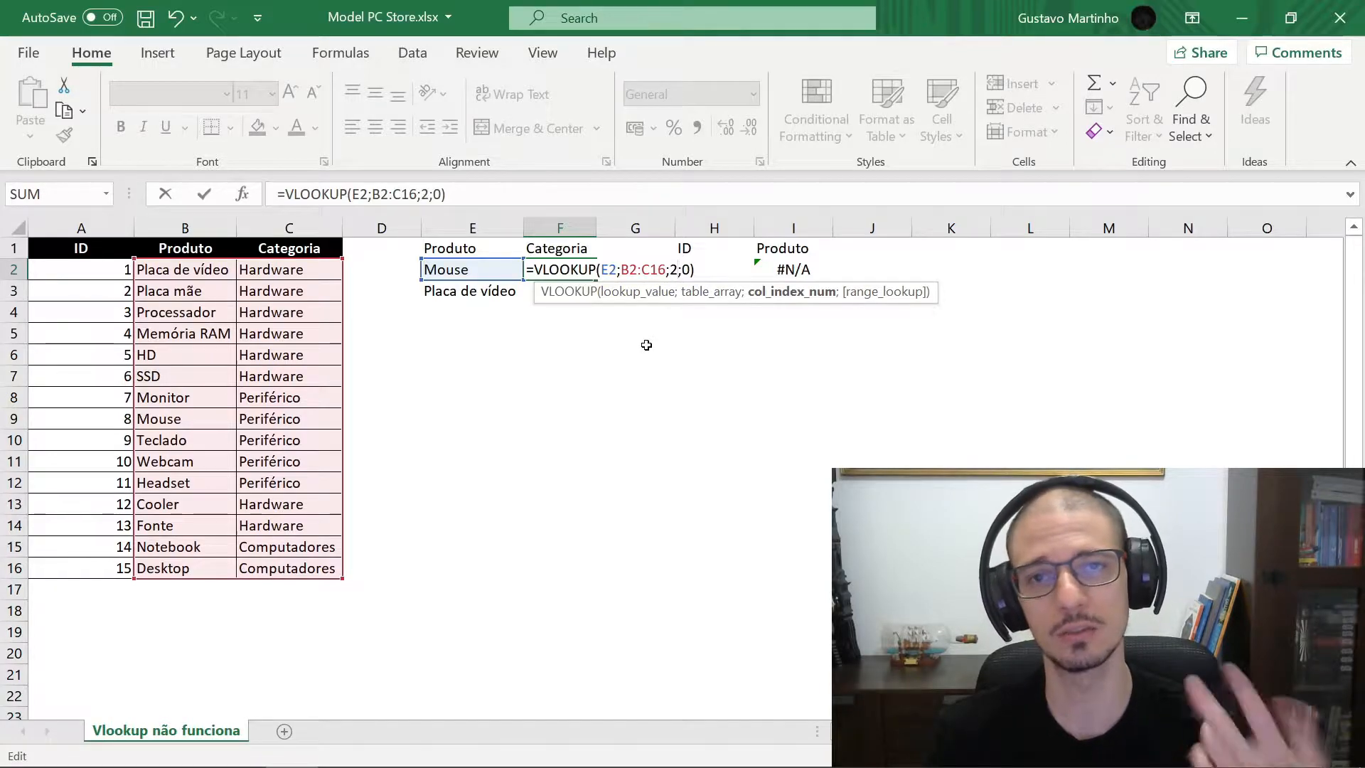
key("Return")
key("Up")
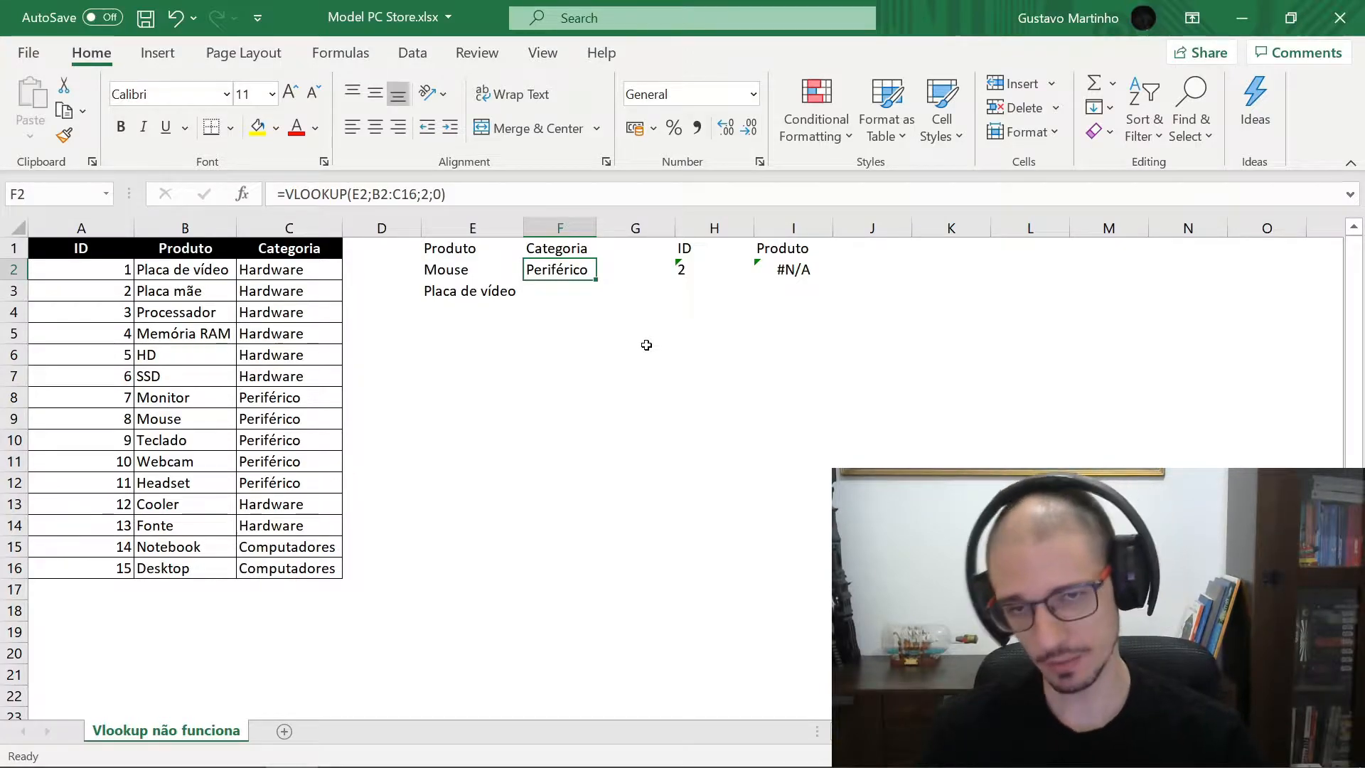
Step: Copy the VLOOKUP formula from F2 down to F3 for Placa de vídeo
key("ctrl+c")
key("Down")
key("ctrl+v")
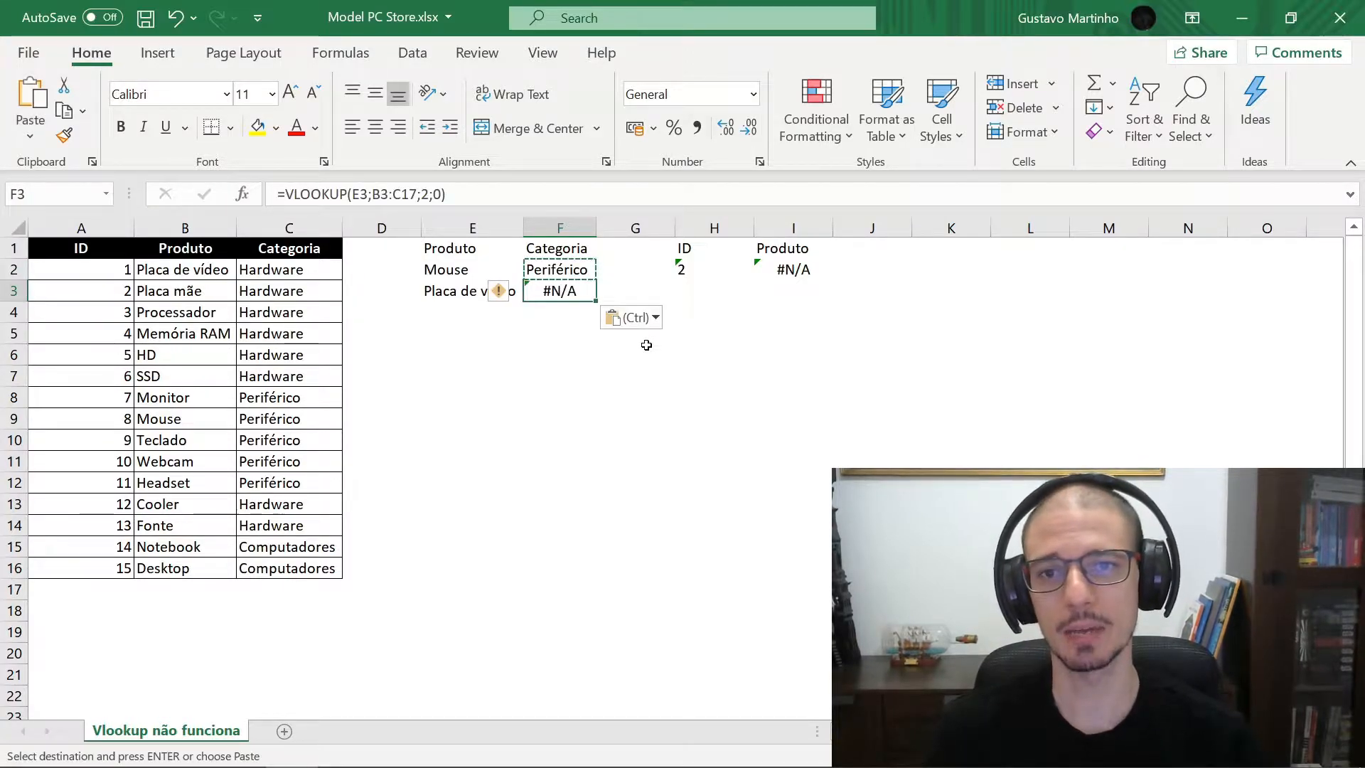
key("Escape")
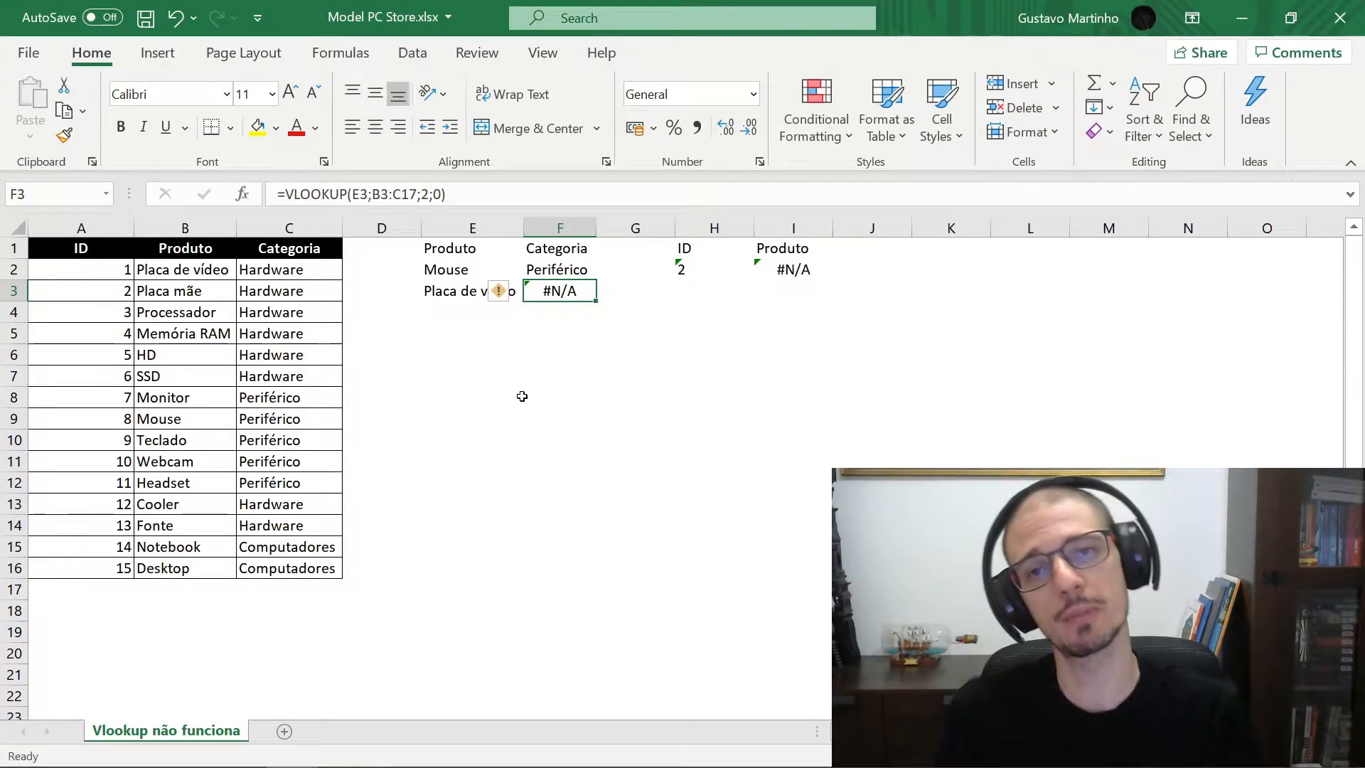
Step: Examine which table range the copied VLOOKUP formula in F3 refers to
key("F2")
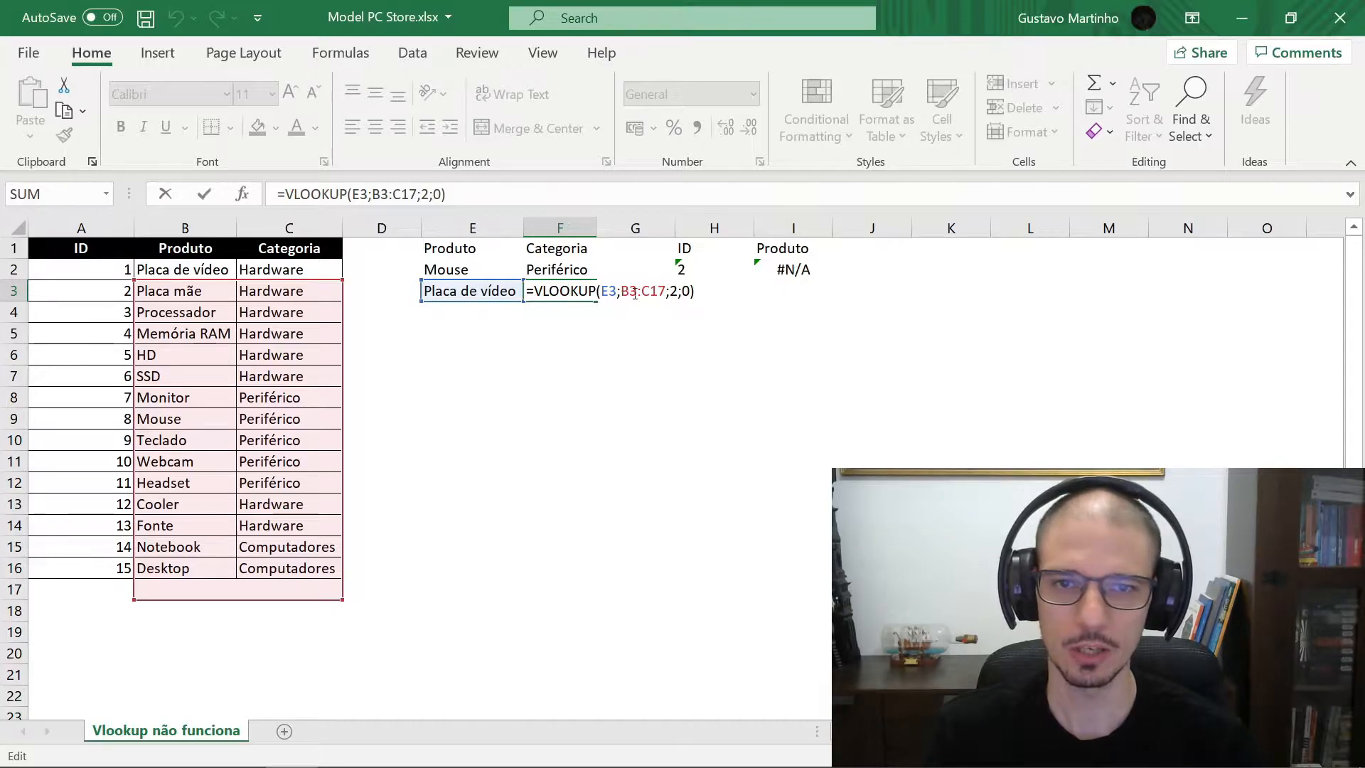
left_click_drag(620, 292, 666, 292)
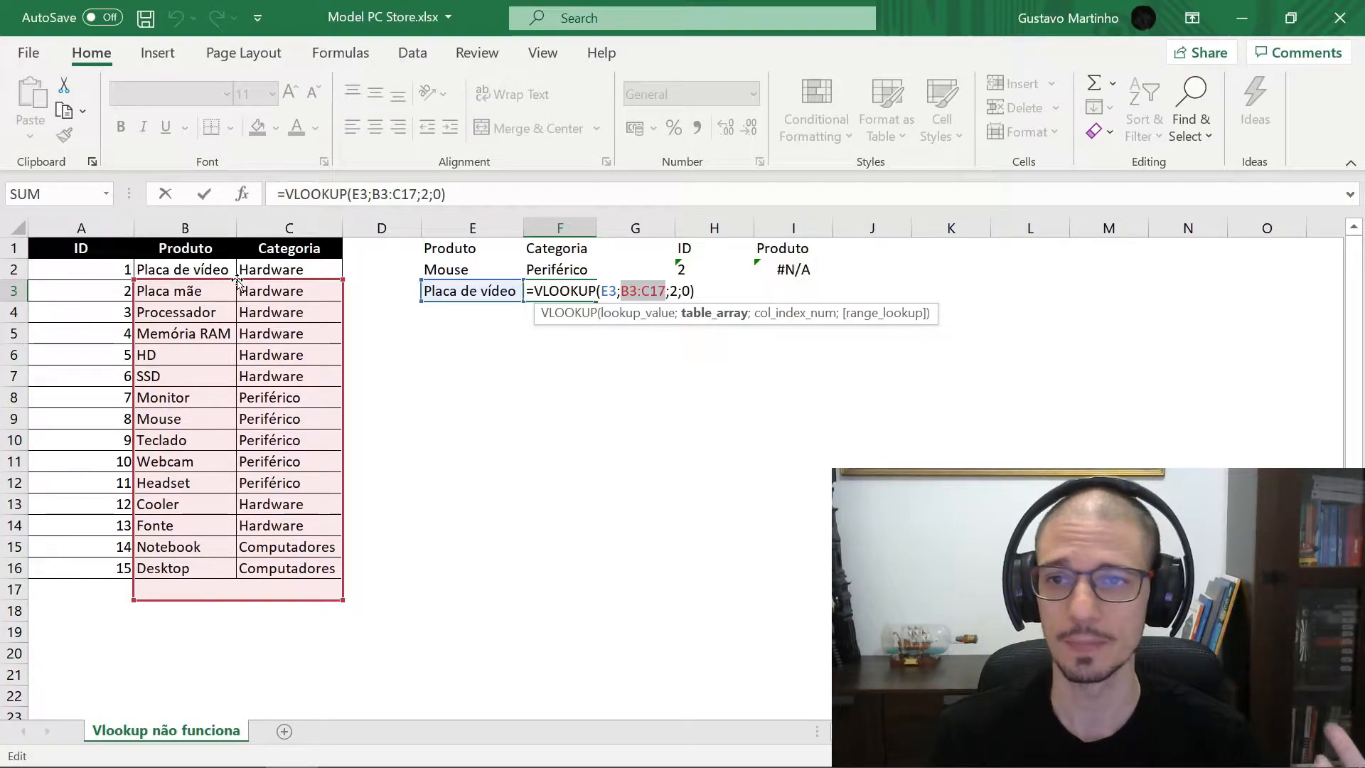
key("ctrl+Return")
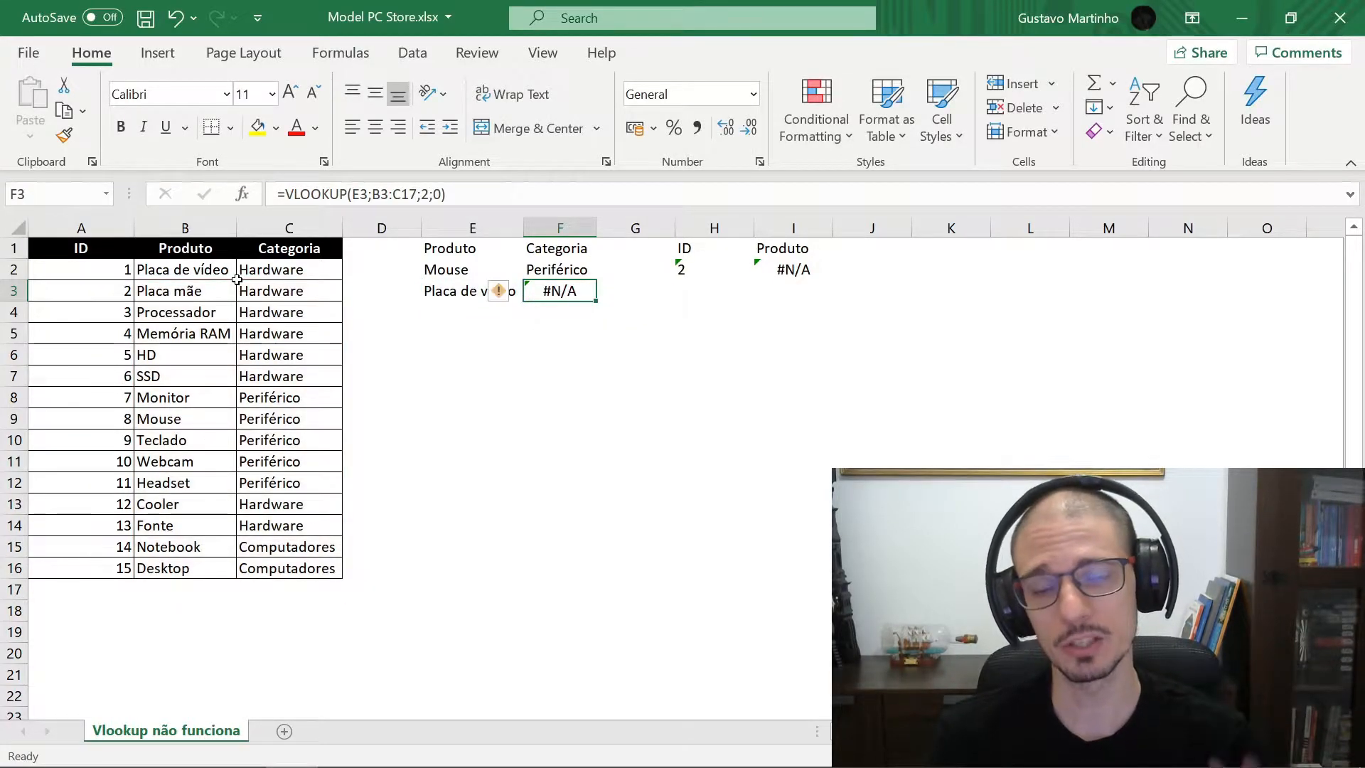
key("F2")
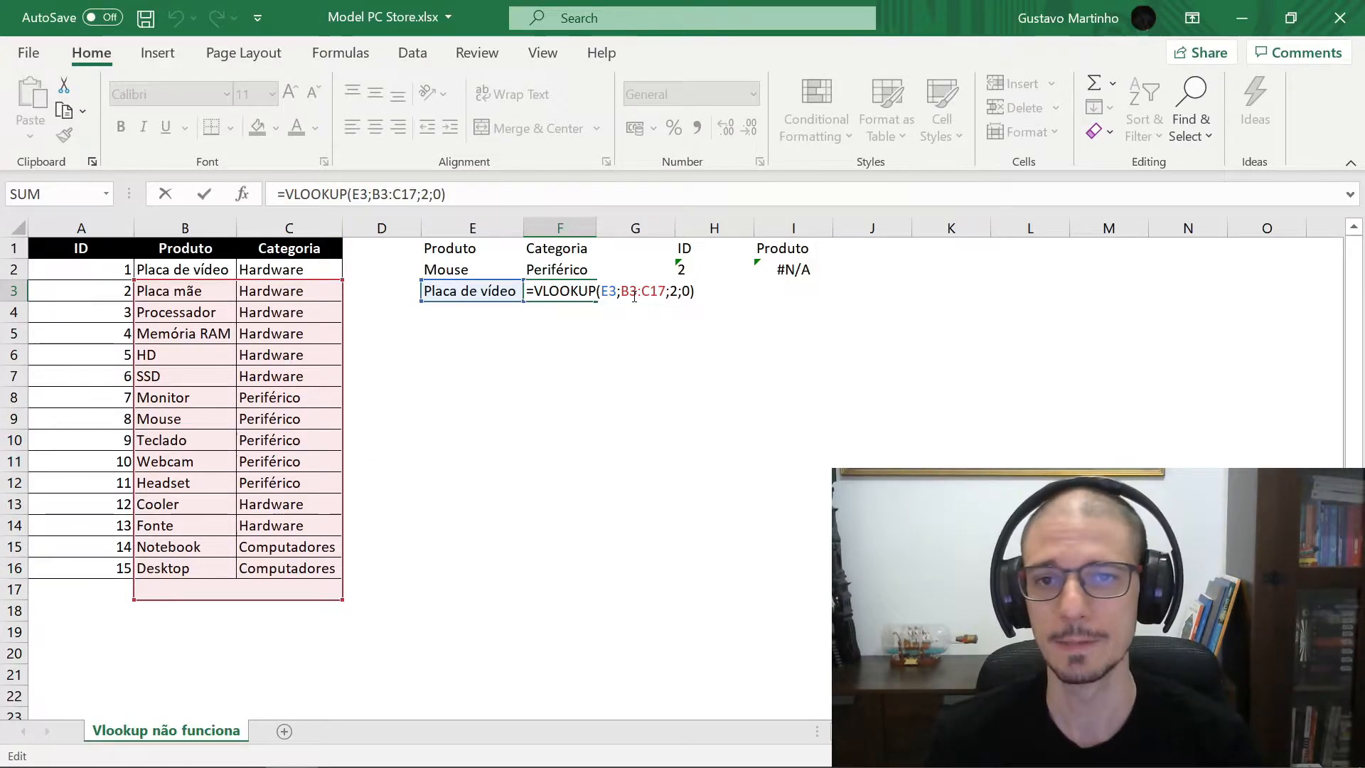
key("shift+Return")
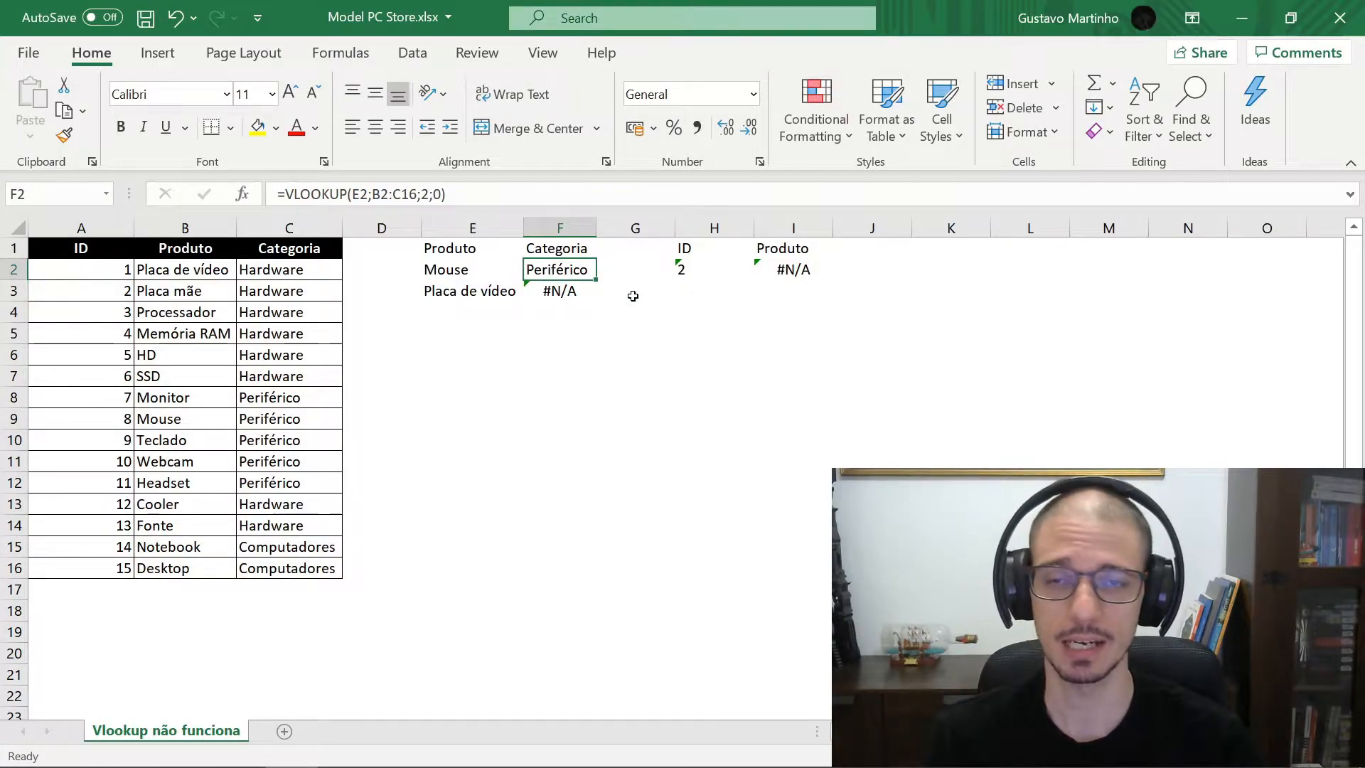
Step: Lock the references in F2's VLOOKUP, making the lookup value $E2 and the table range $B$2:$C$16
key("F2")
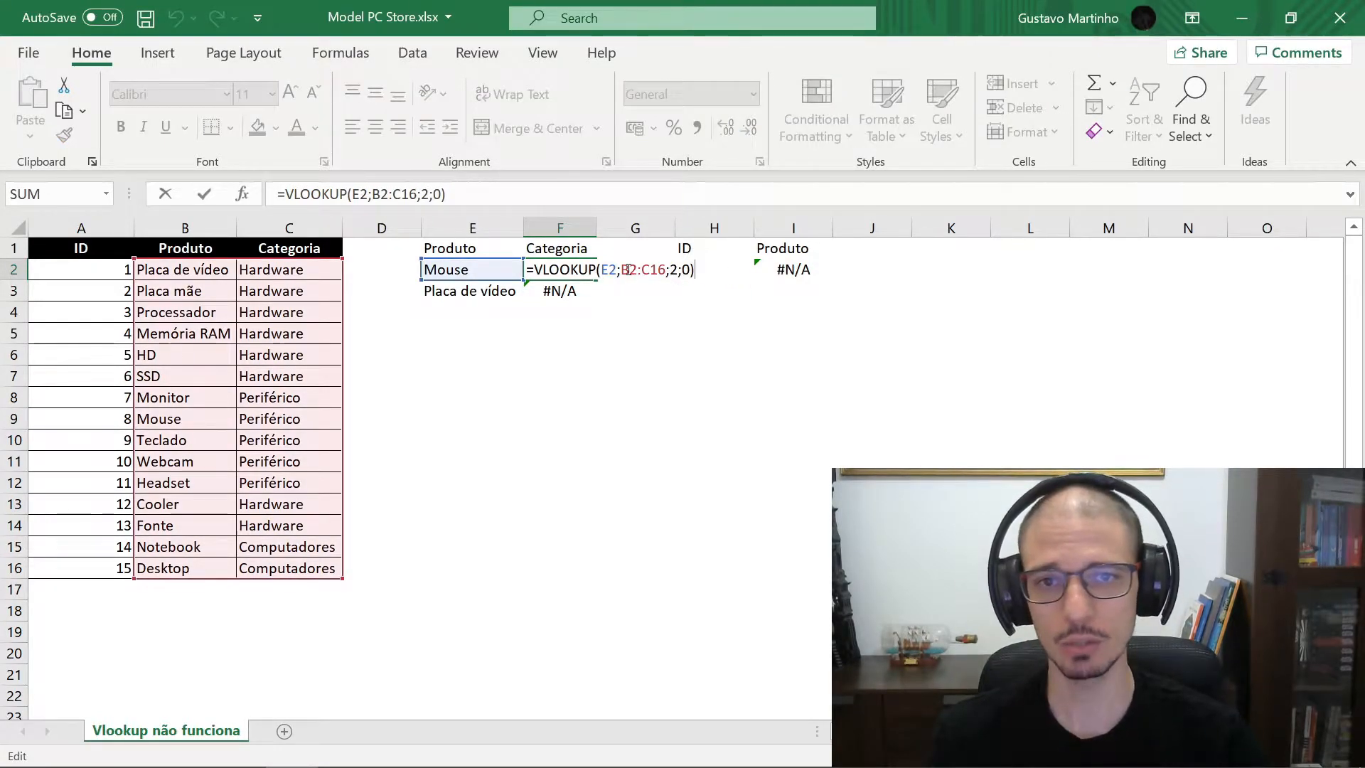
left_click(609, 268)
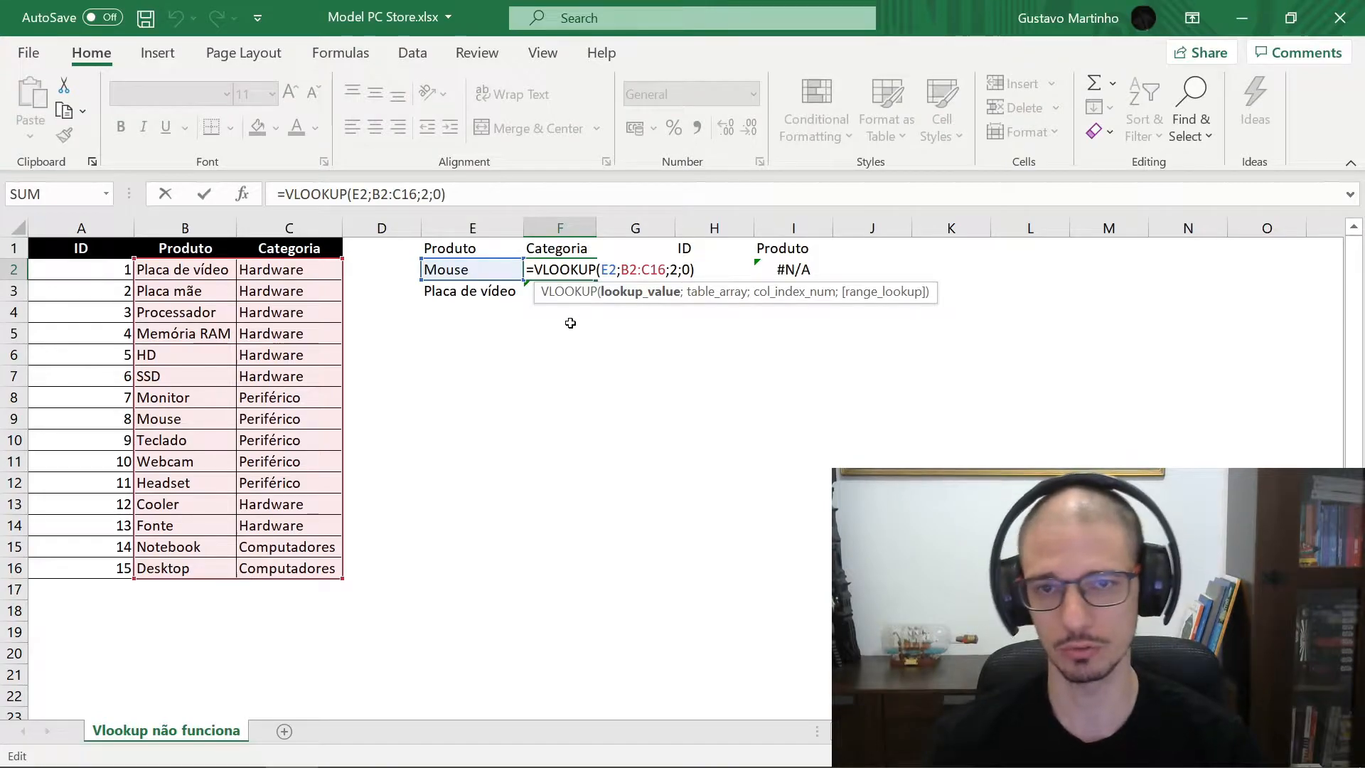
key("F4")
key("F4")
key("F4")
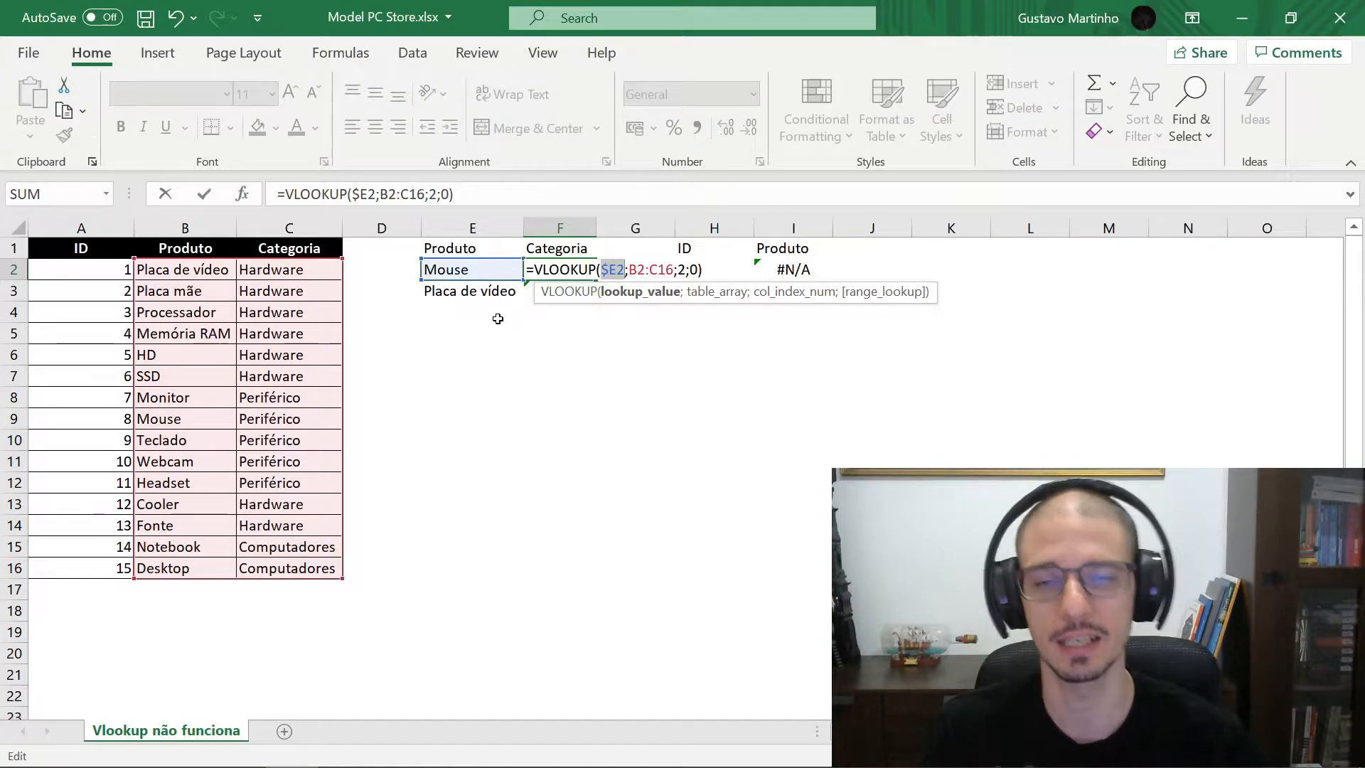
left_click(630, 269)
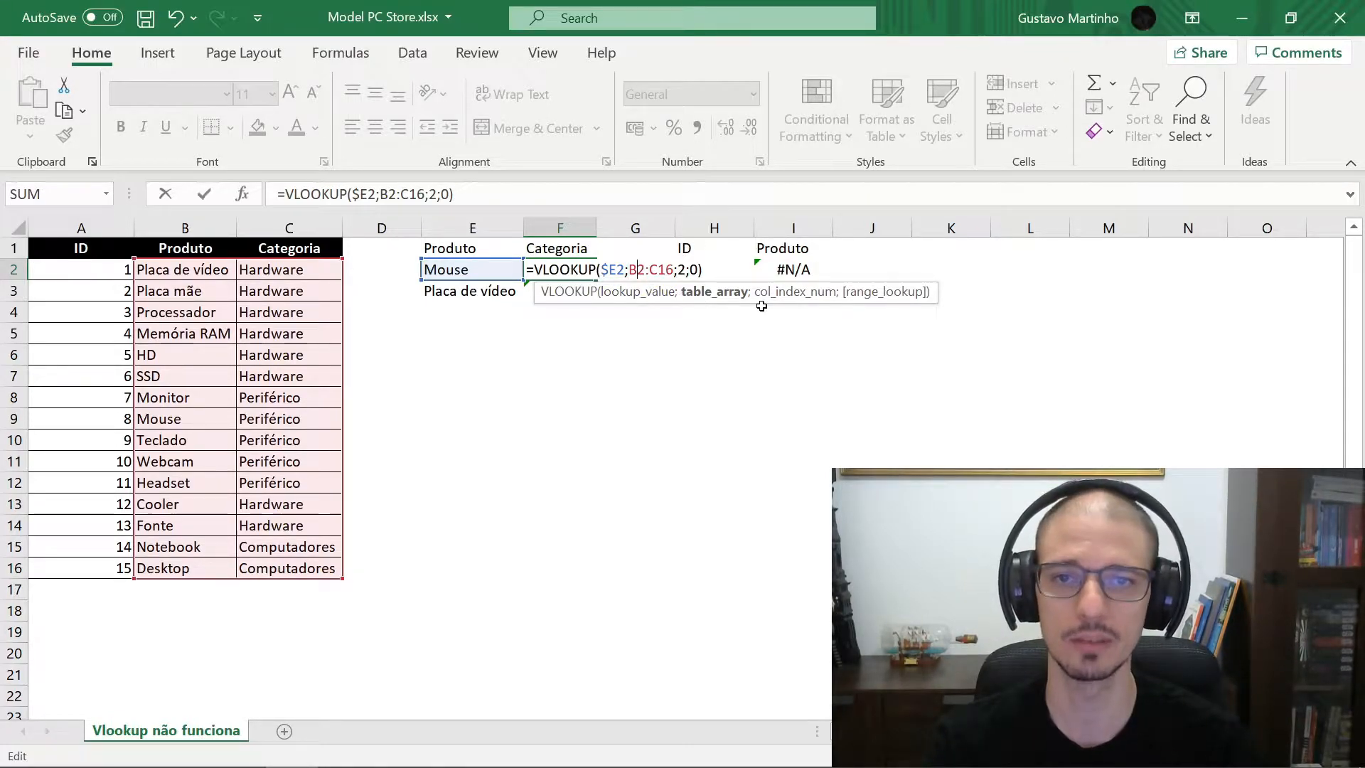
key("F4")
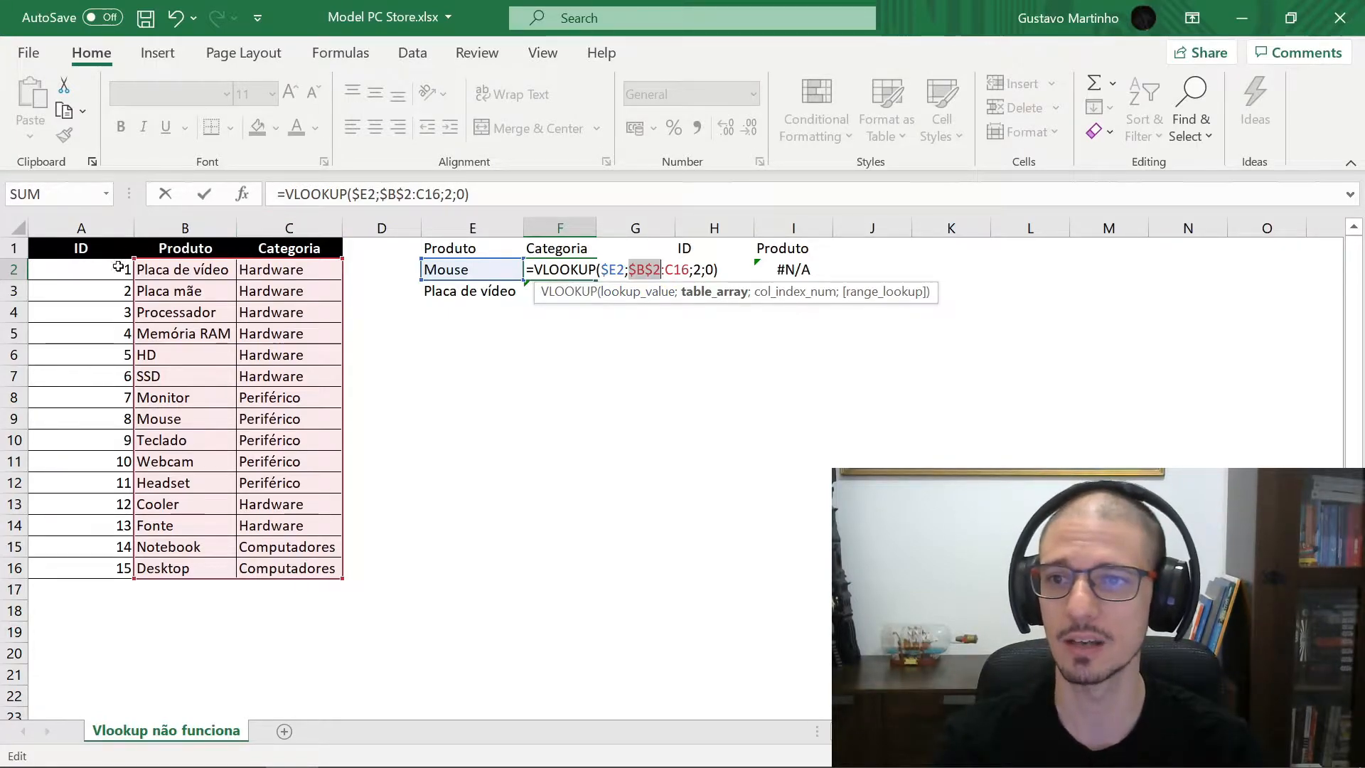
left_click(670, 269)
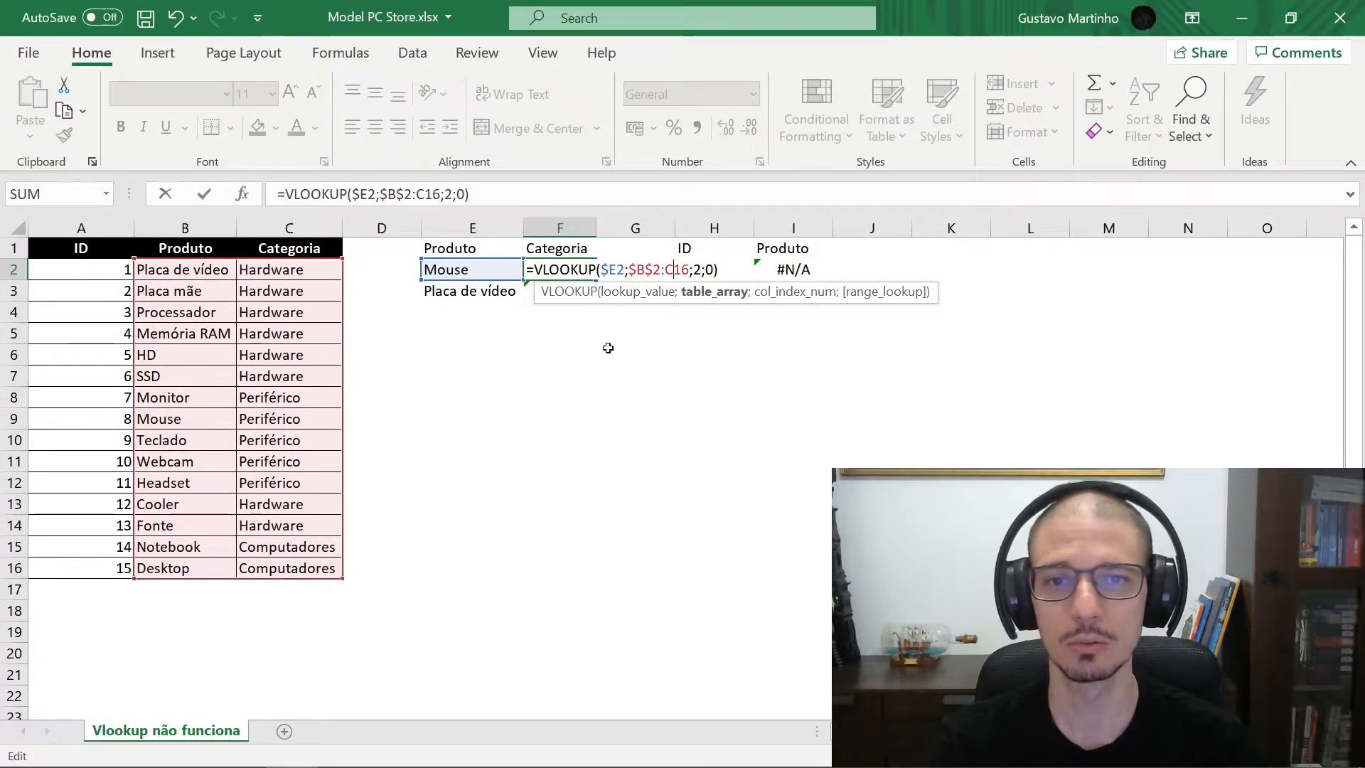
key("F4")
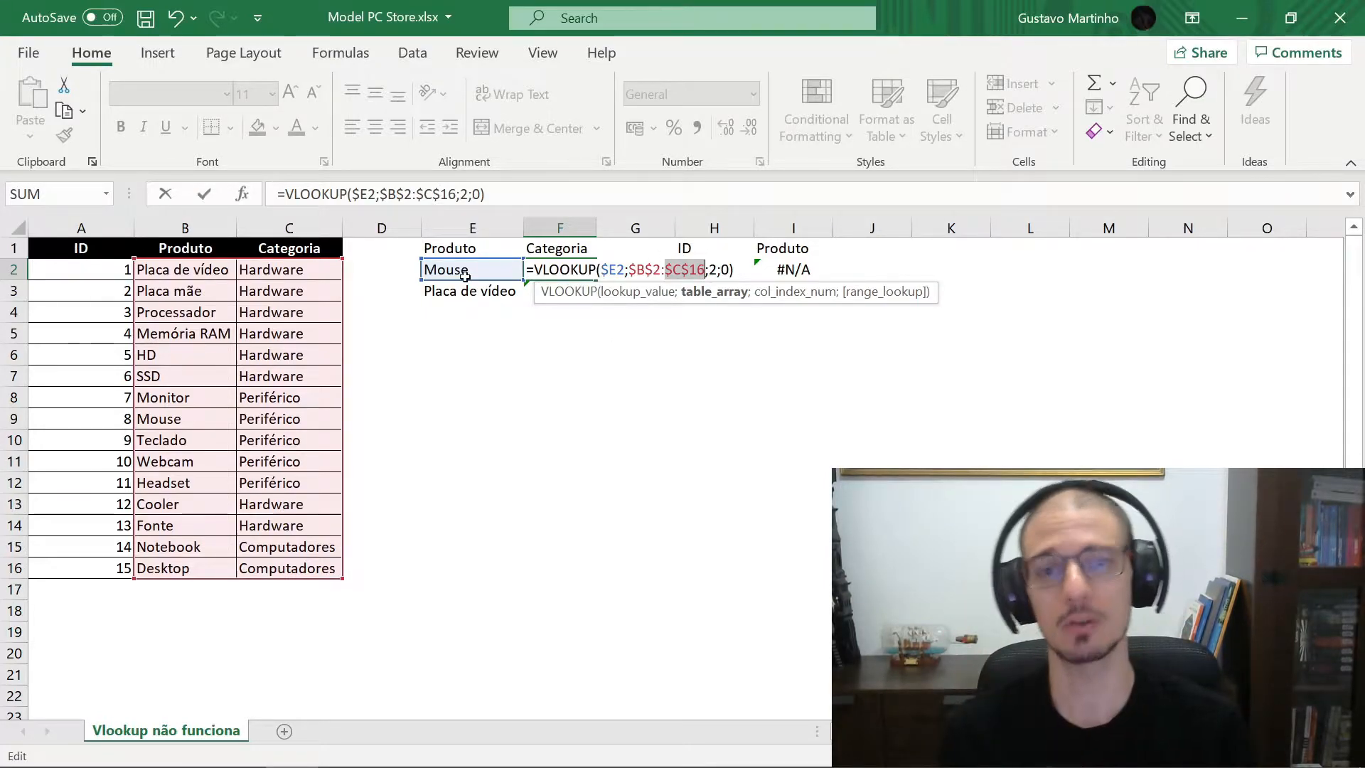
key("Return")
Step: Copy the VLOOKUP with locked references from F2 to F3 and check the pasted formula's references
key("Up")
key("ctrl+c")
key("Down")
key("ctrl+v")
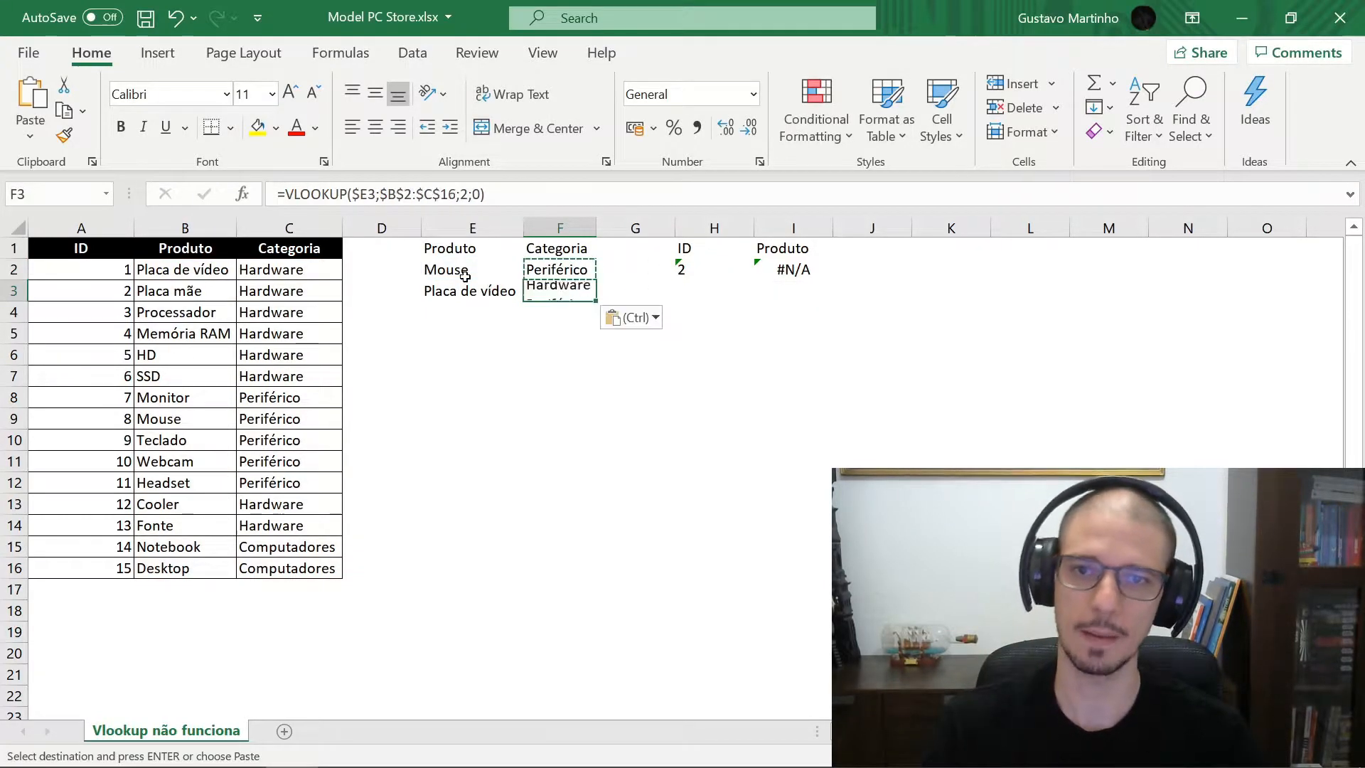
key("Escape")
key("F2")
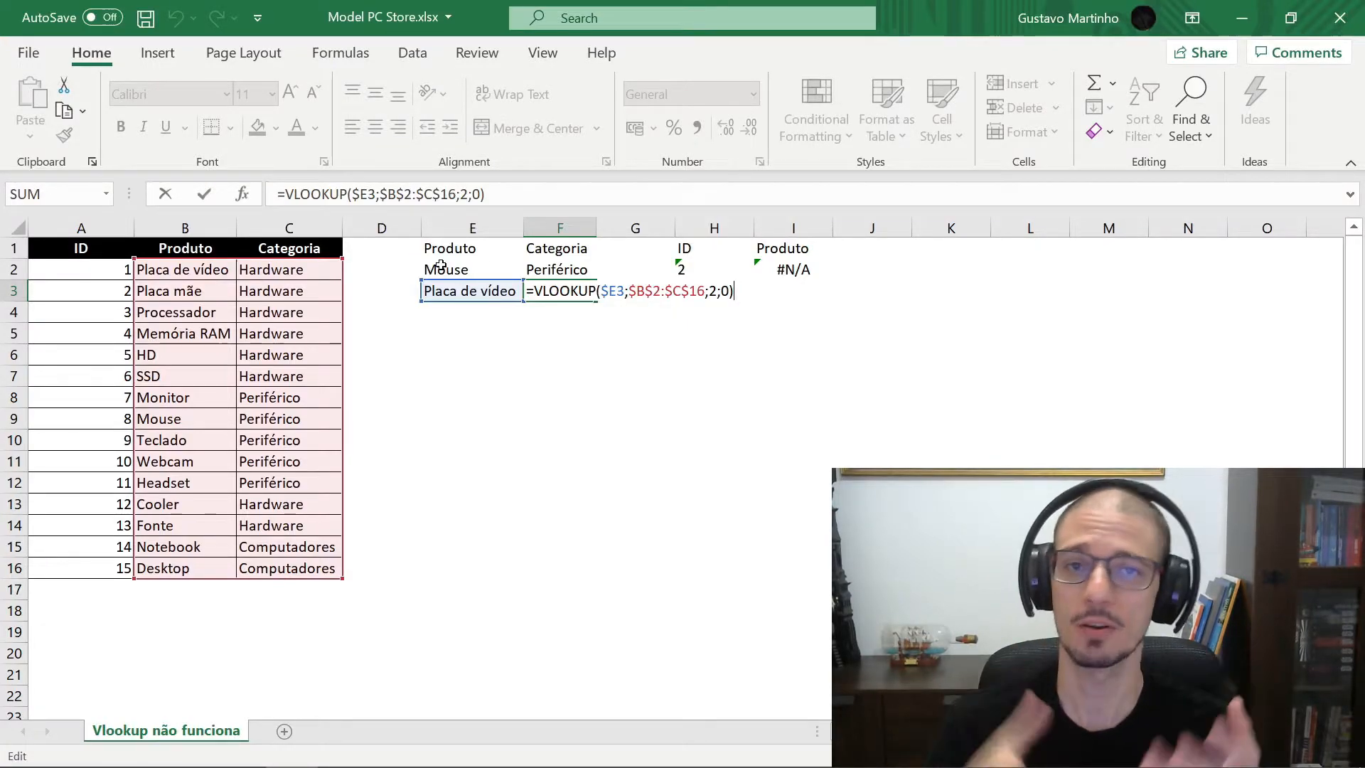
key("ctrl+Return")
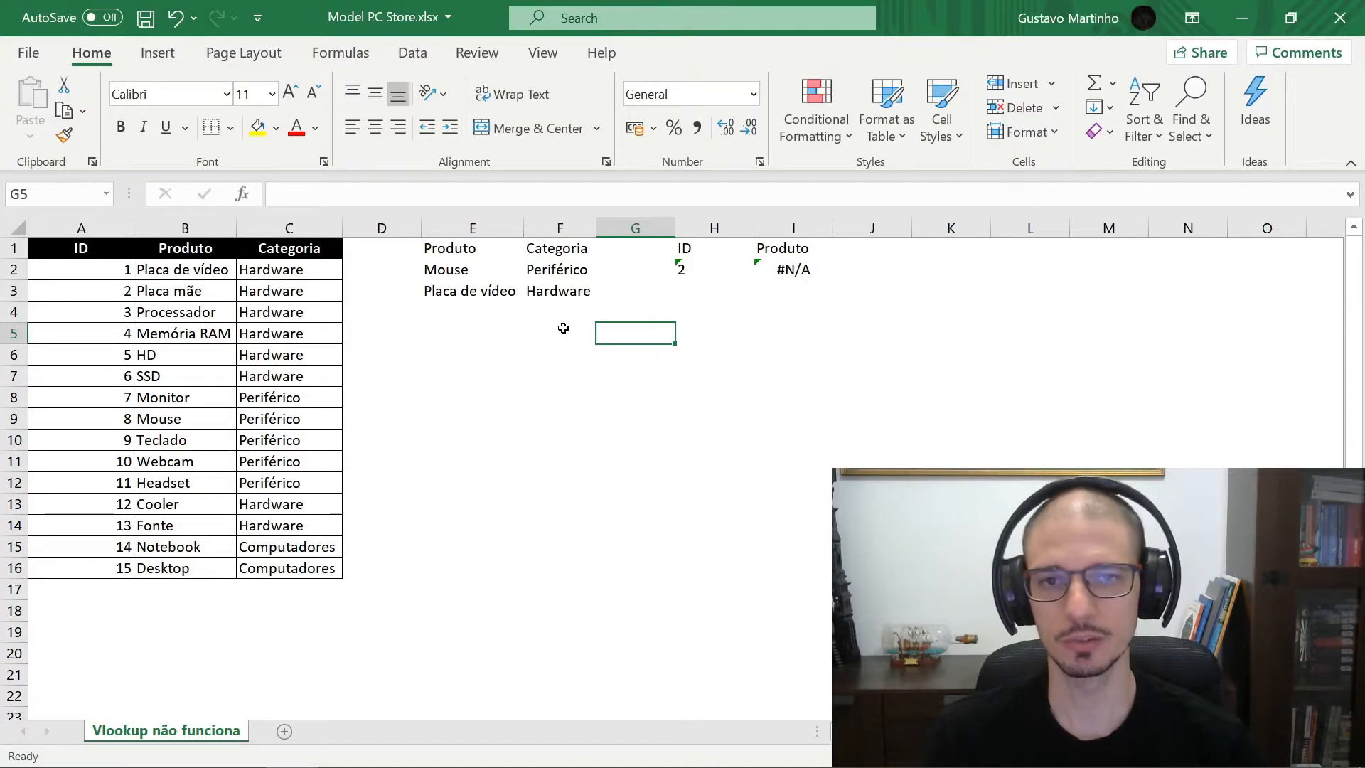
Step: Examine the lookup ID in H2 and the arguments of the VLOOKUP formula in I2
left_click(731, 269)
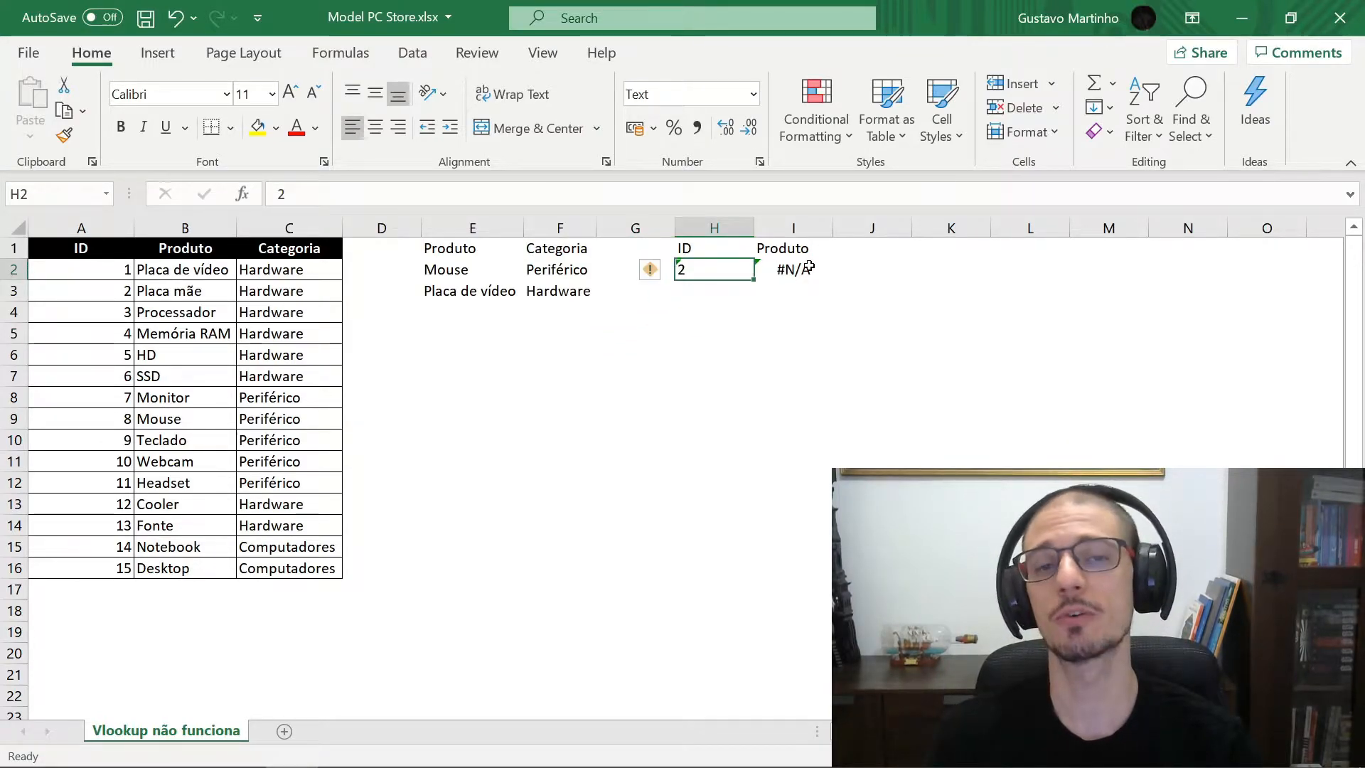
left_click(809, 268)
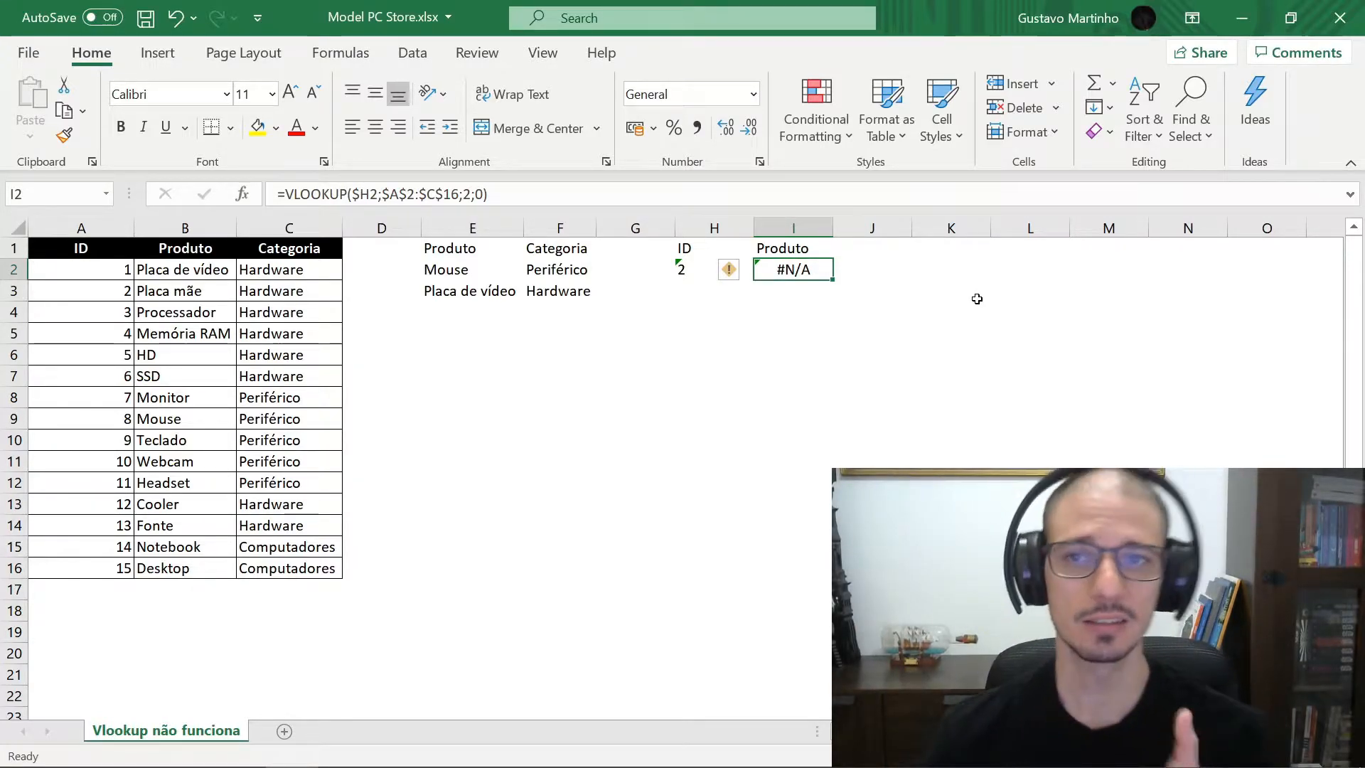
key("F2")
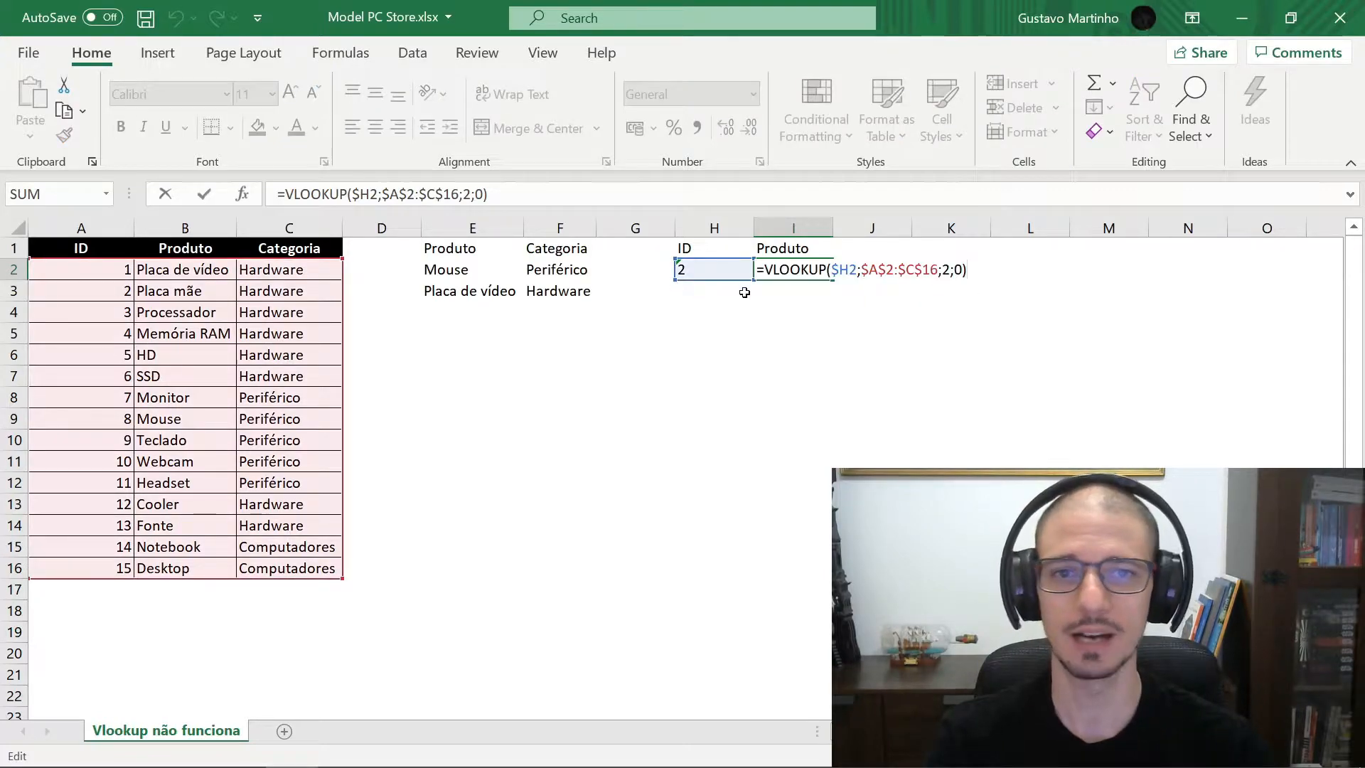
key("Return")
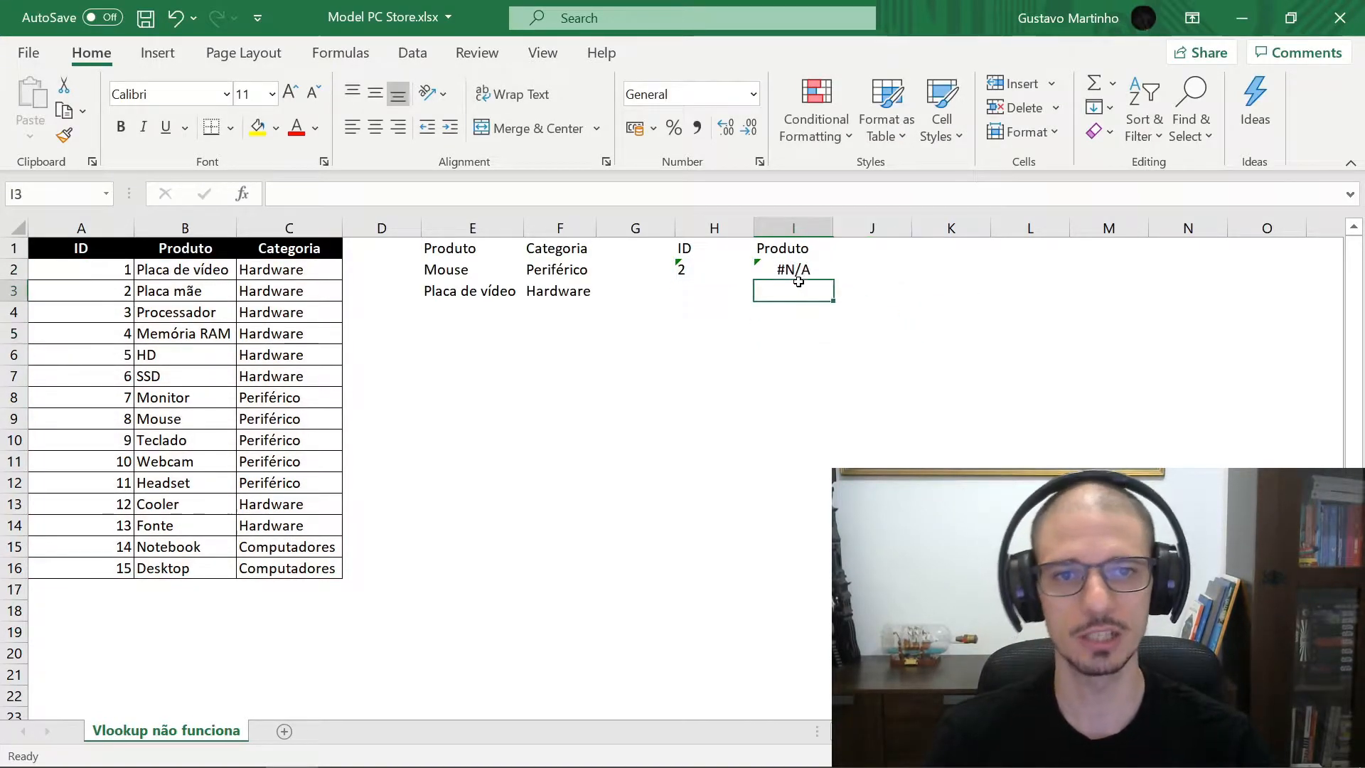
key("Up")
key("F2")
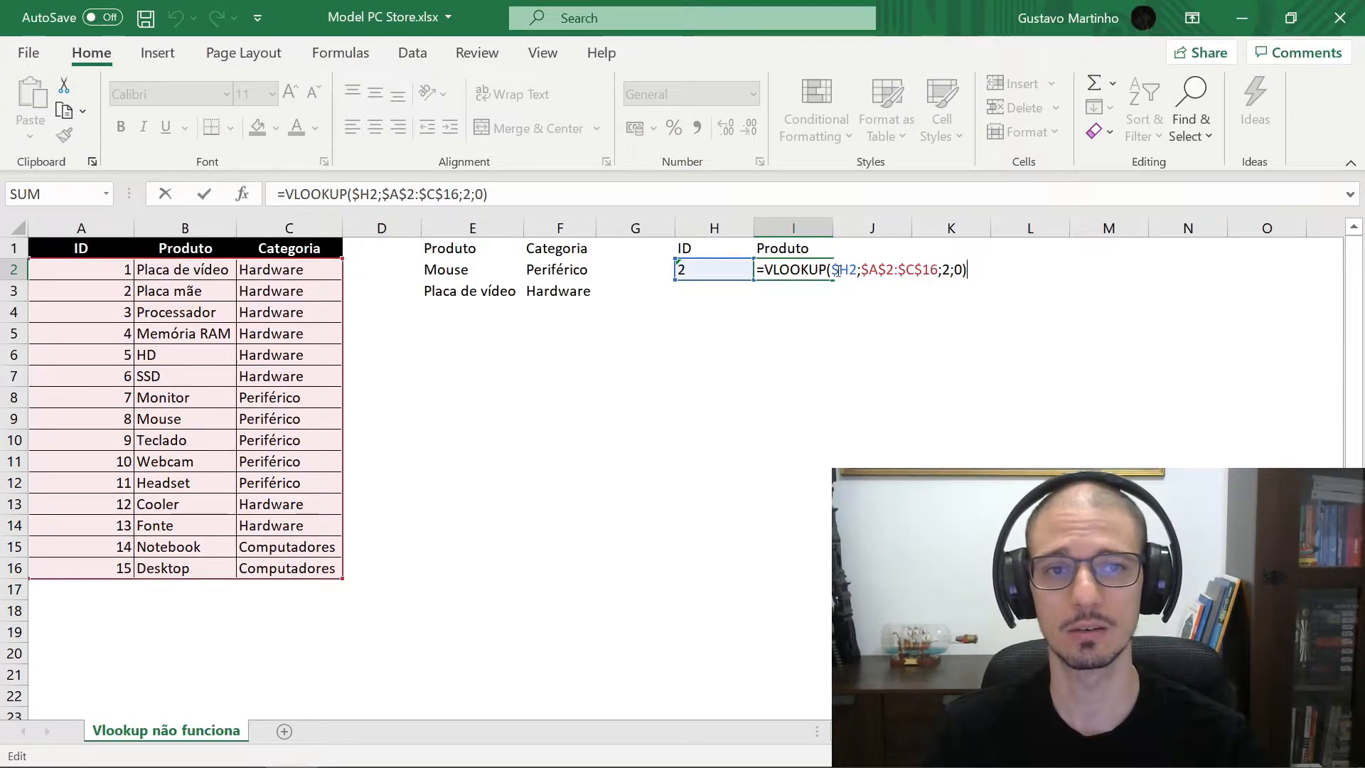
left_click(948, 272)
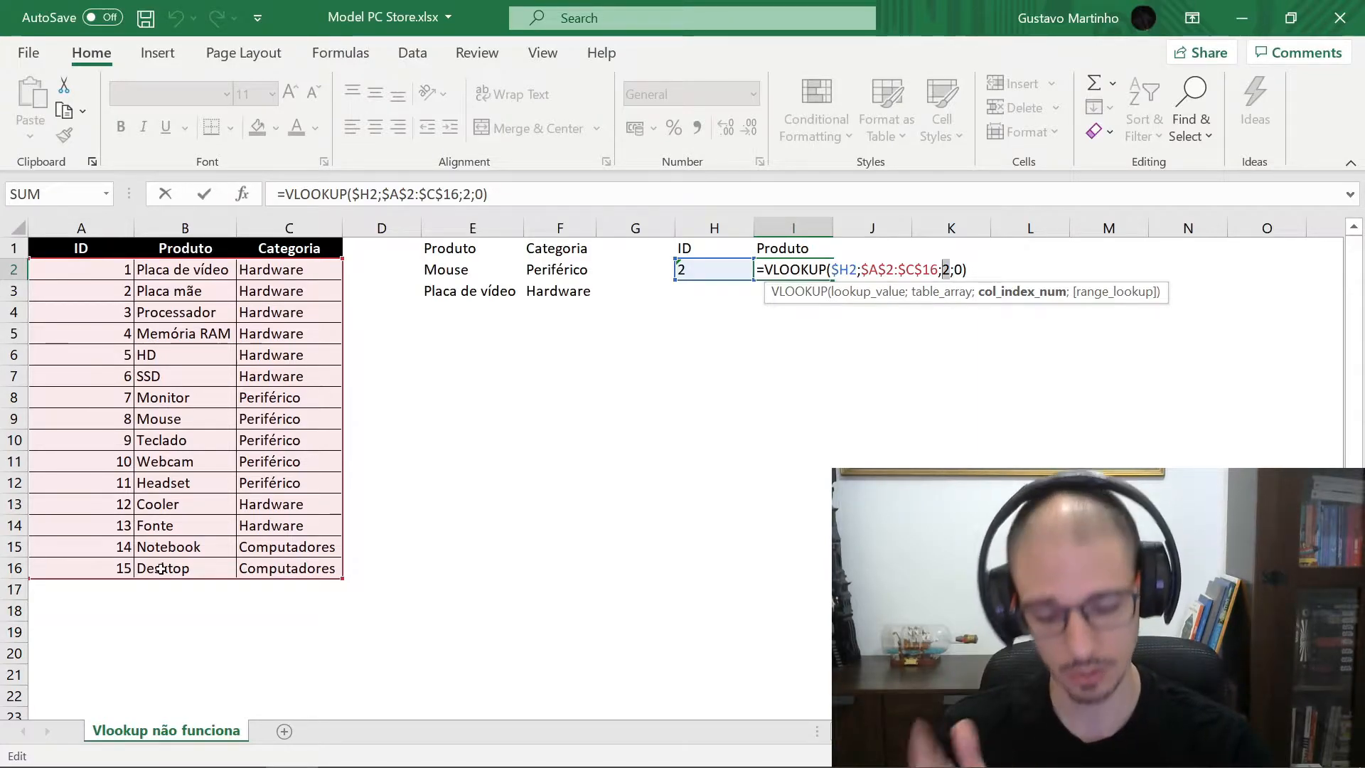
key("Return")
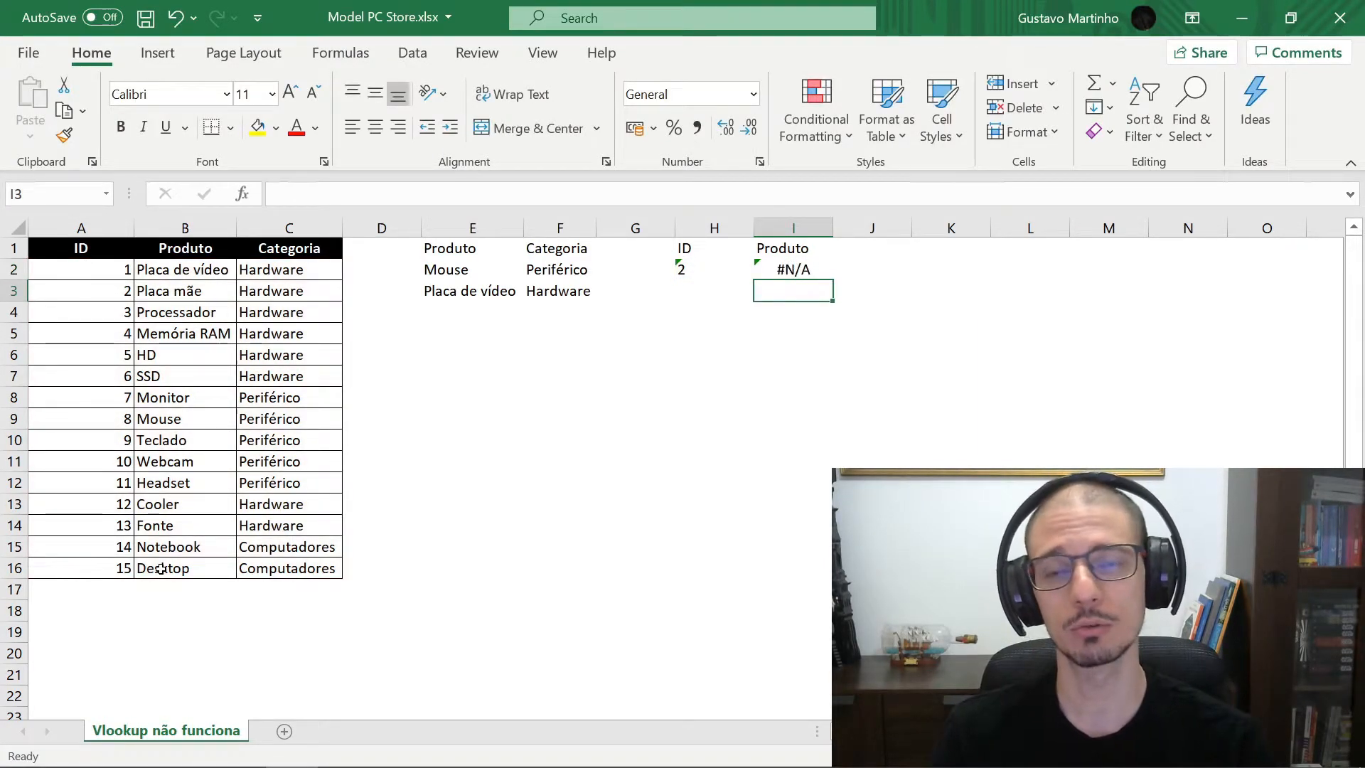
key("Up")
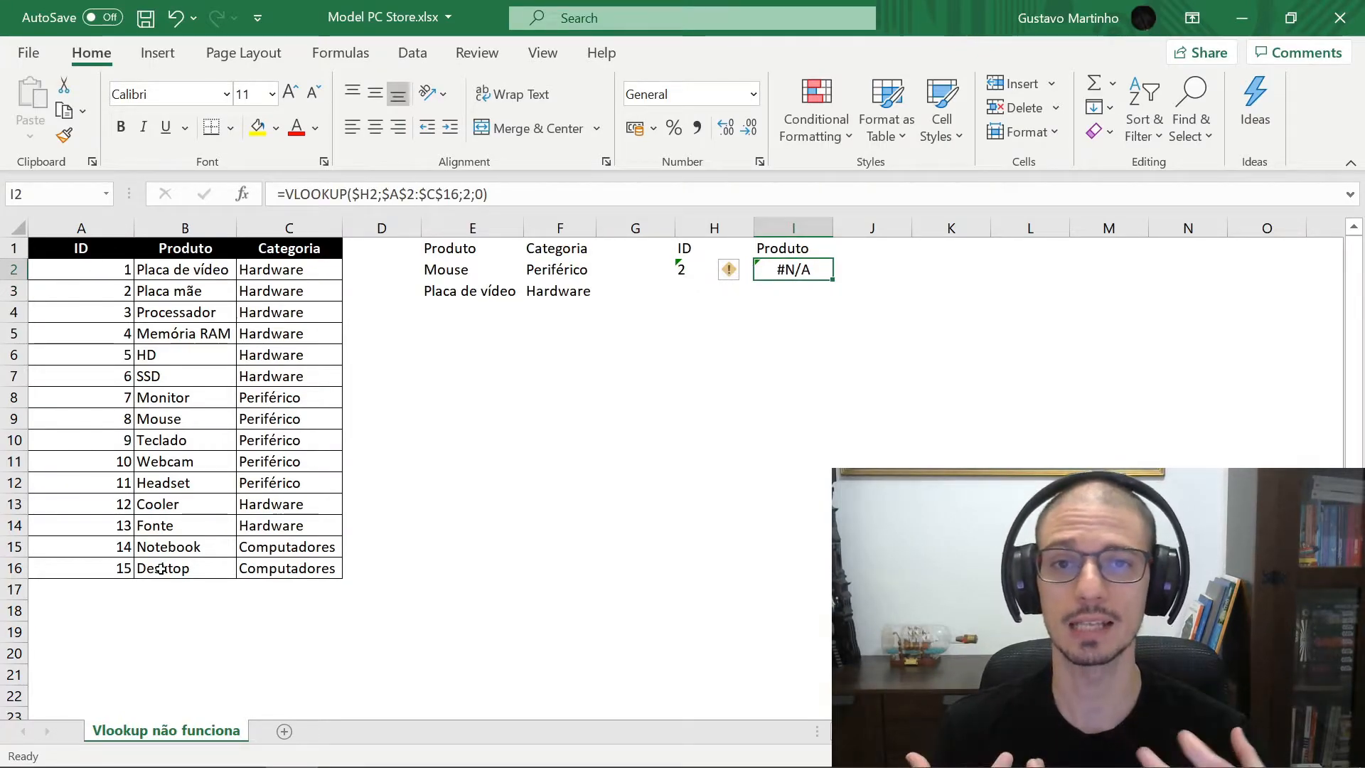
Step: Compare the lookup ID in H2 with the matching ID in A3 of the product table
left_click(707, 271)
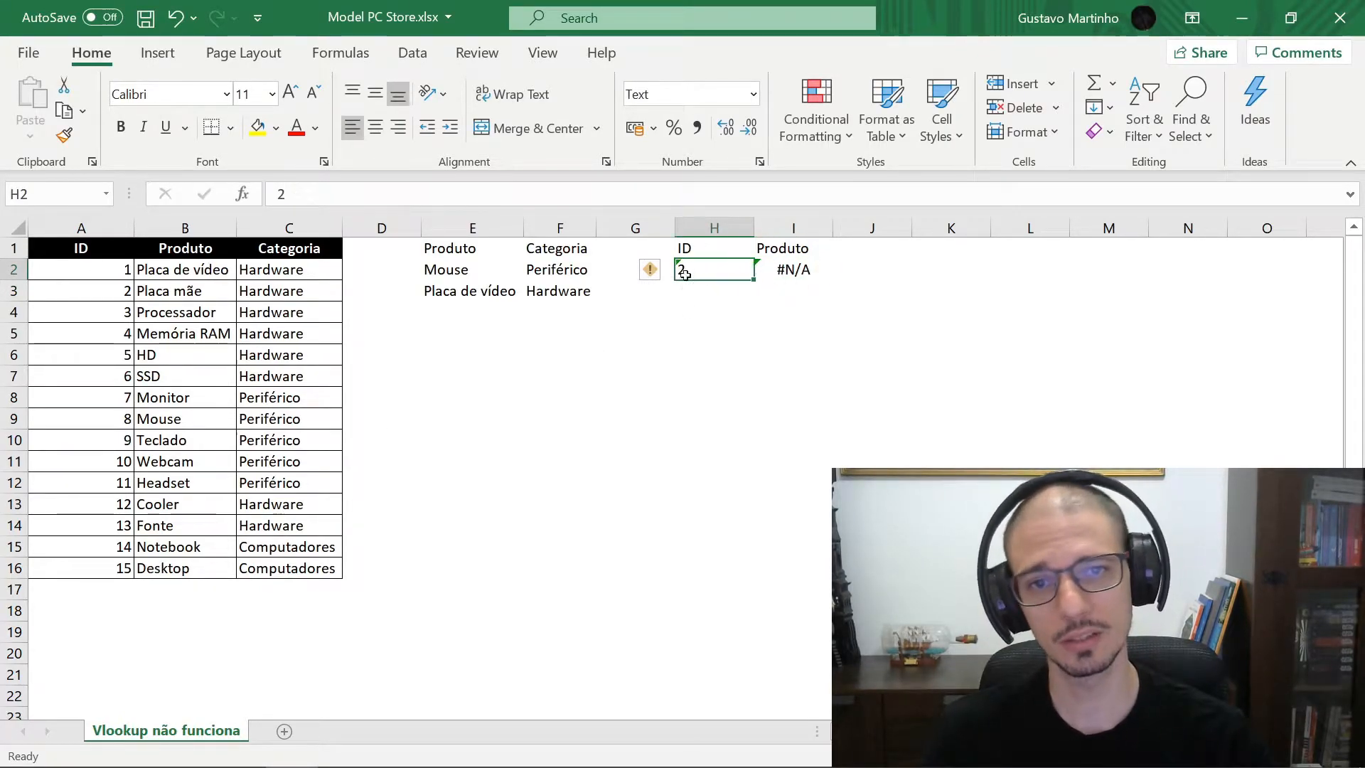
key("ctrl+c")
key("Escape")
left_click(108, 307)
left_click(118, 288)
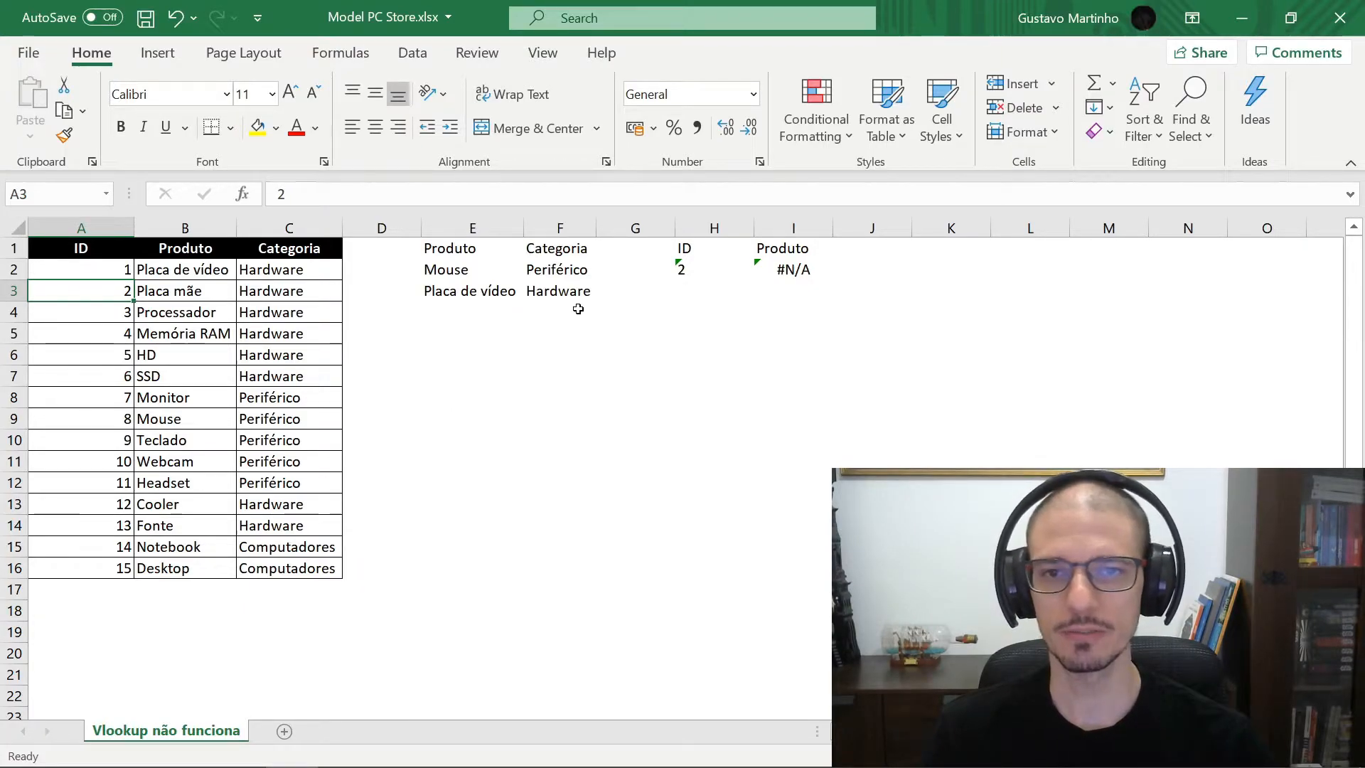
Step: Examine the IDs in A2:A16 of the product table, moving through the individual cells
left_click_drag(104, 268, 97, 569)
left_click(97, 569)
key("Up")
key("Up")
key("Up")
key("Up")
key("Up")
key("ctrl+Up")
key("Down")
key("Down")
left_click(45, 271)
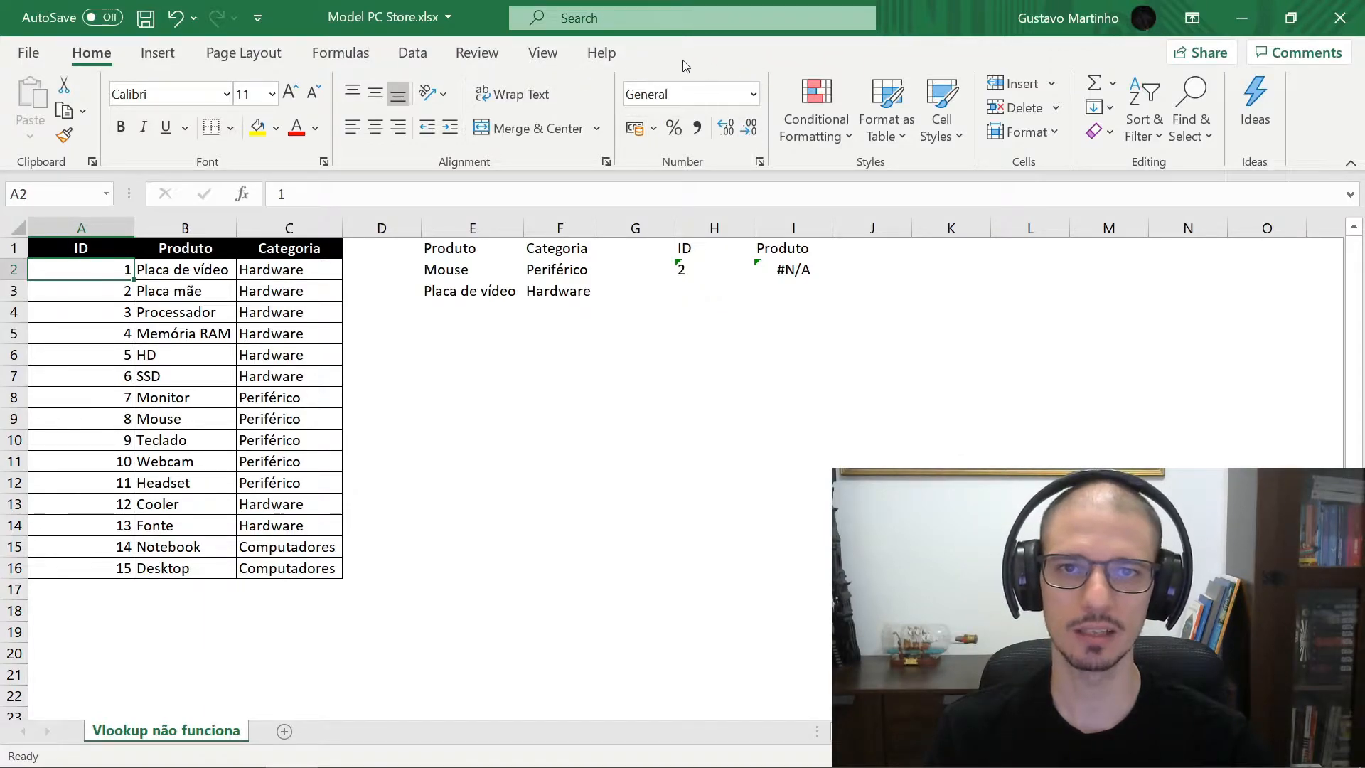
Step: Compare the number format of the product table's IDs in column A with that of the lookup ID in H2
left_click(748, 100)
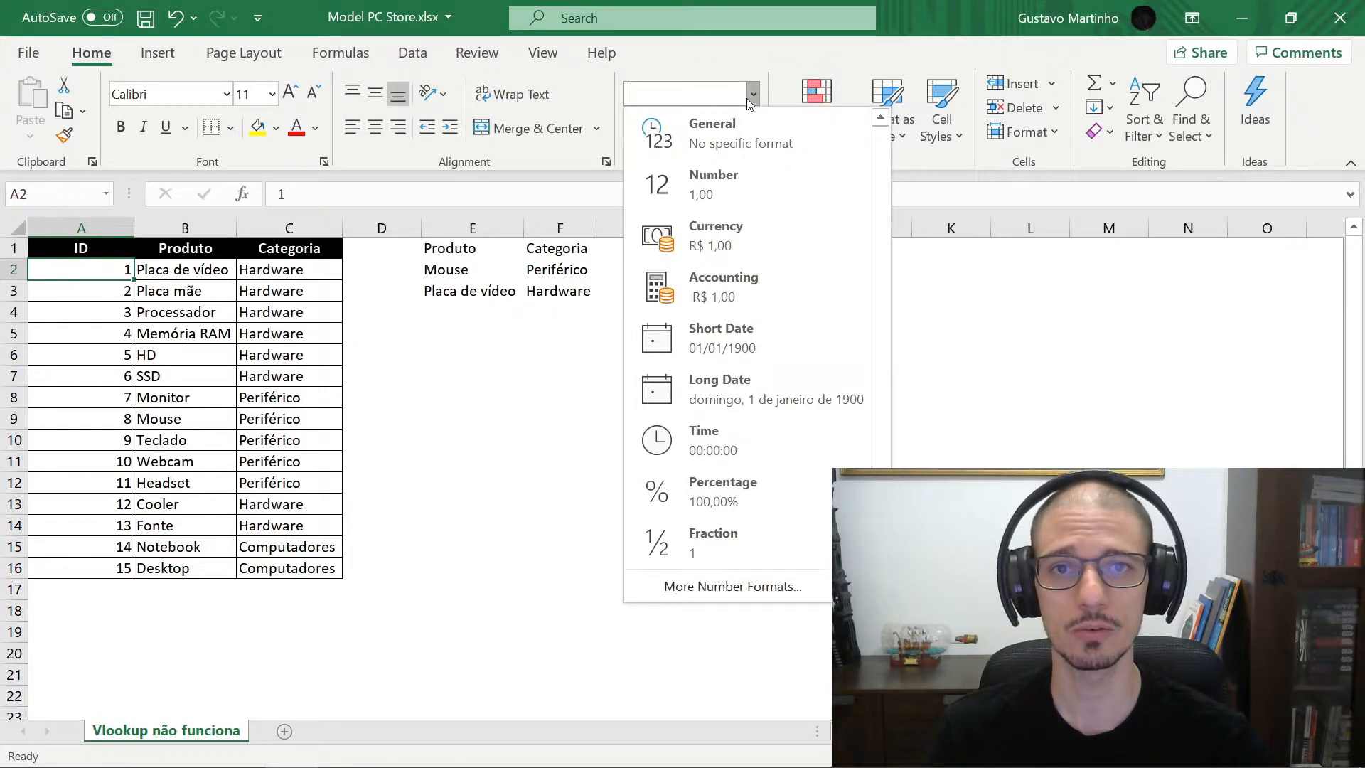
left_click(754, 100)
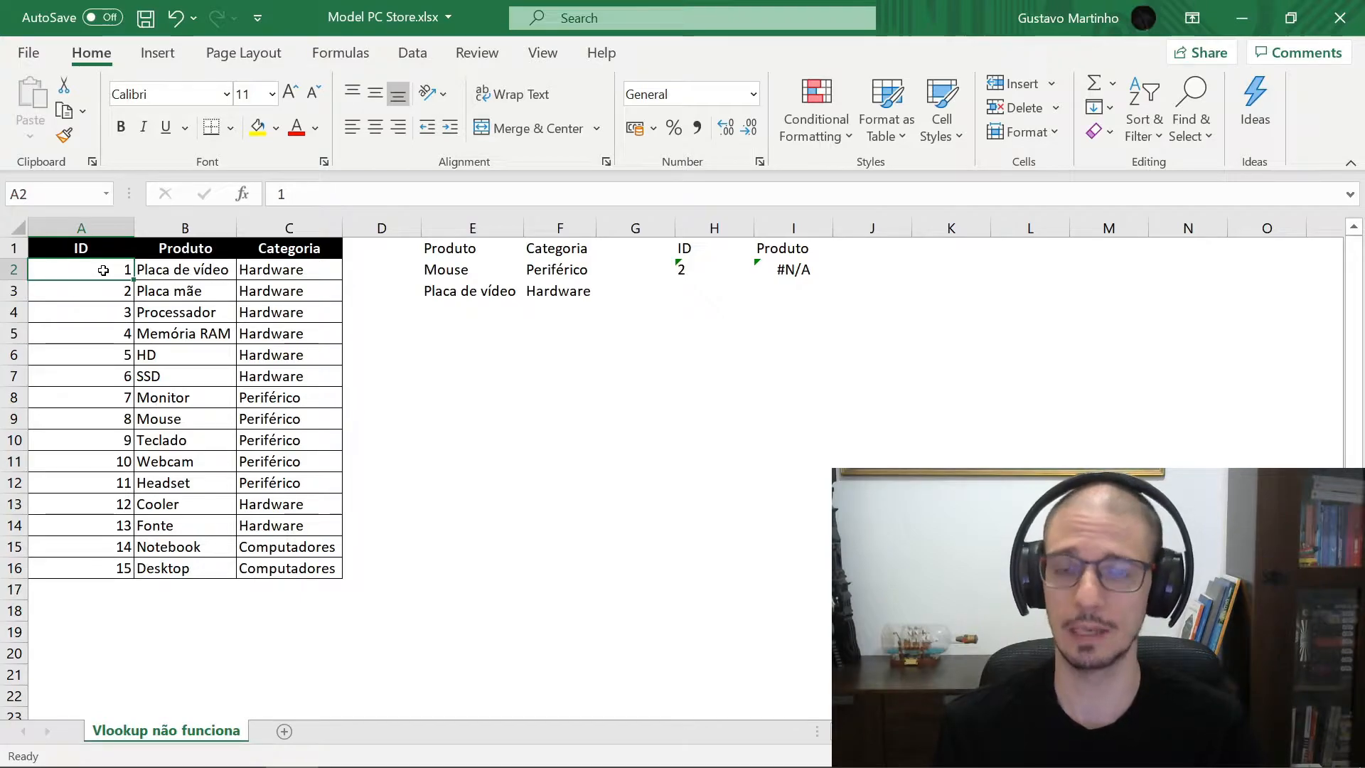
left_click(705, 267)
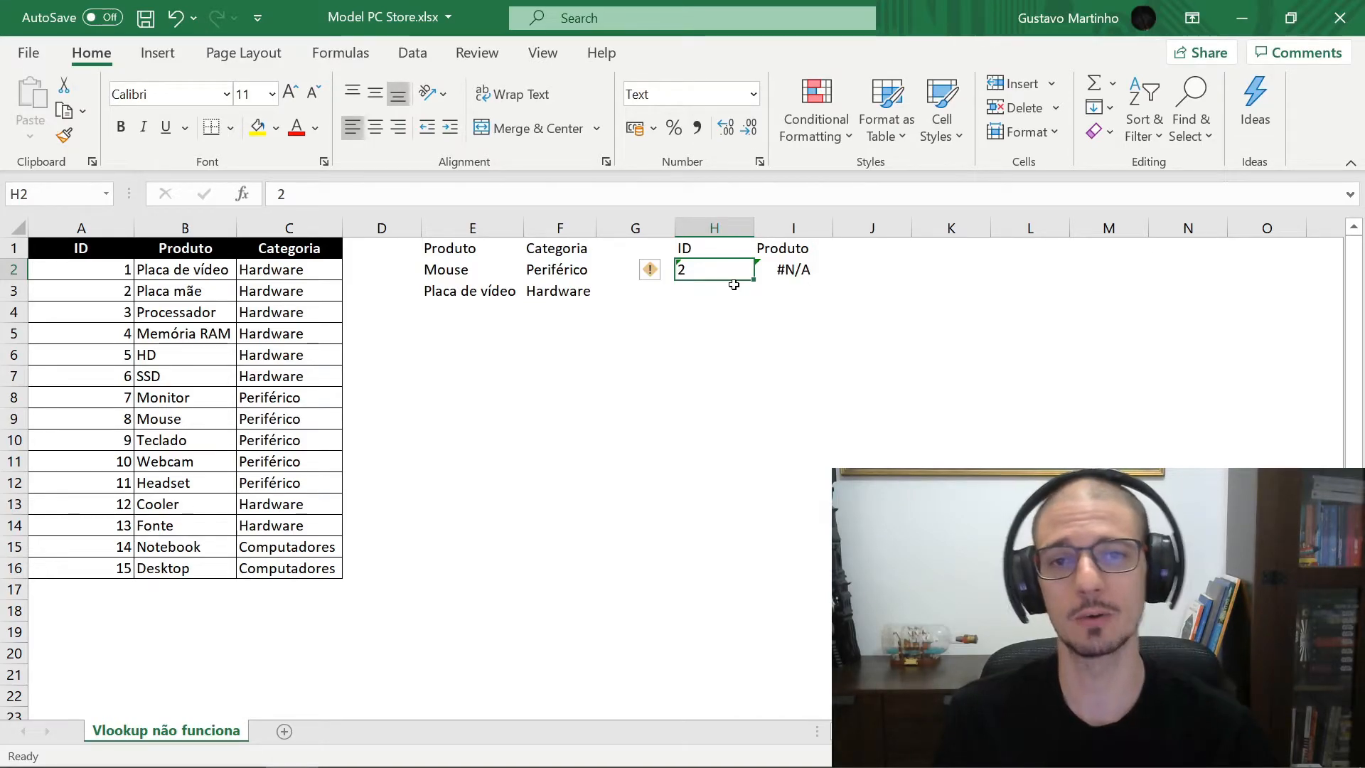
left_click_drag(103, 268, 96, 566)
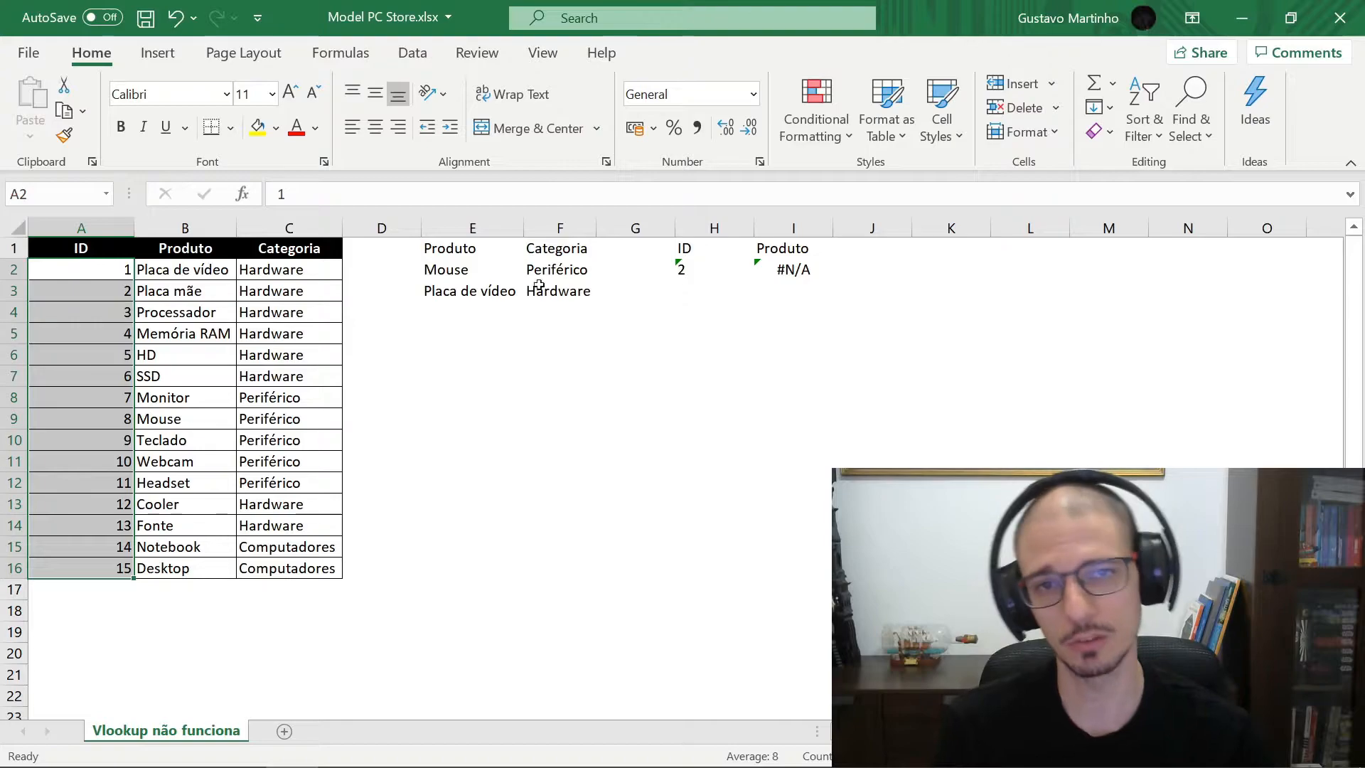
Step: Change the number format of the lookup ID in H2 to Number, and from there to General
left_click(751, 270)
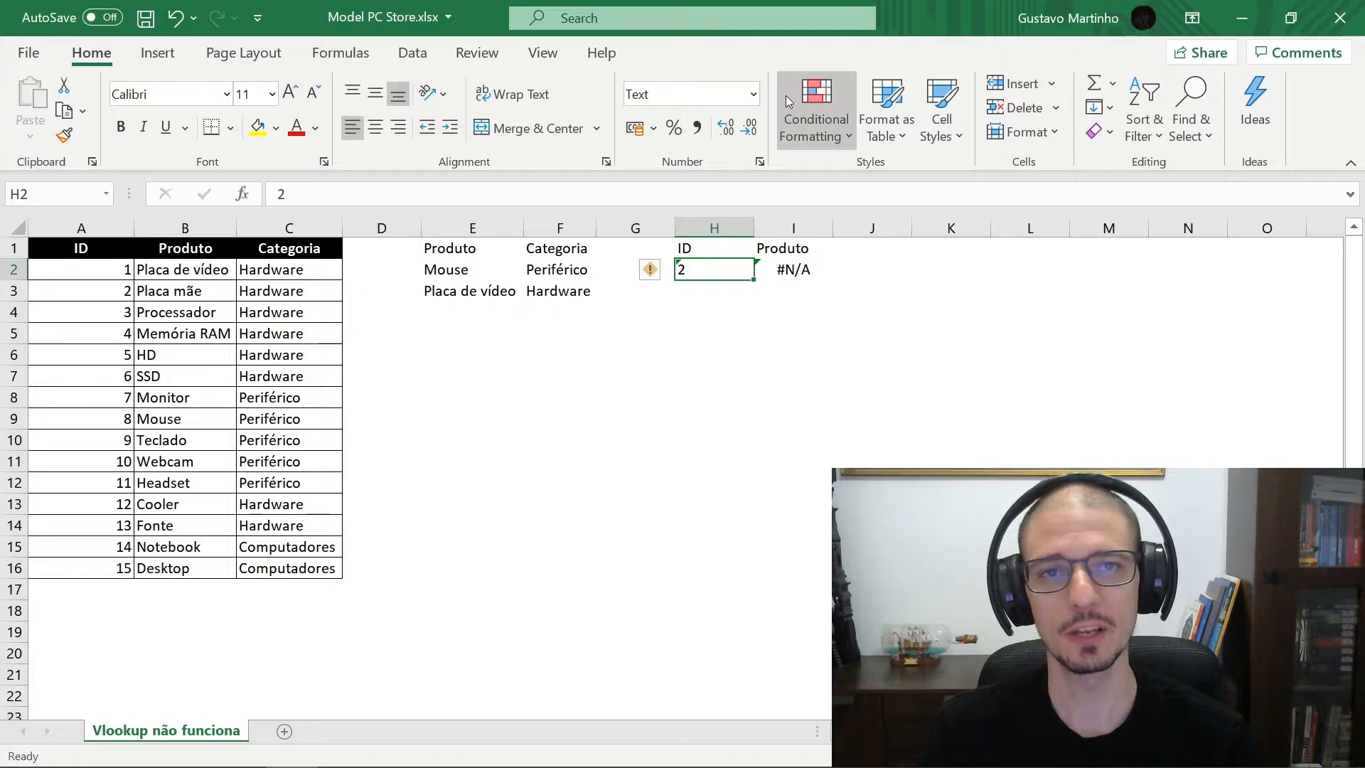
left_click(754, 95)
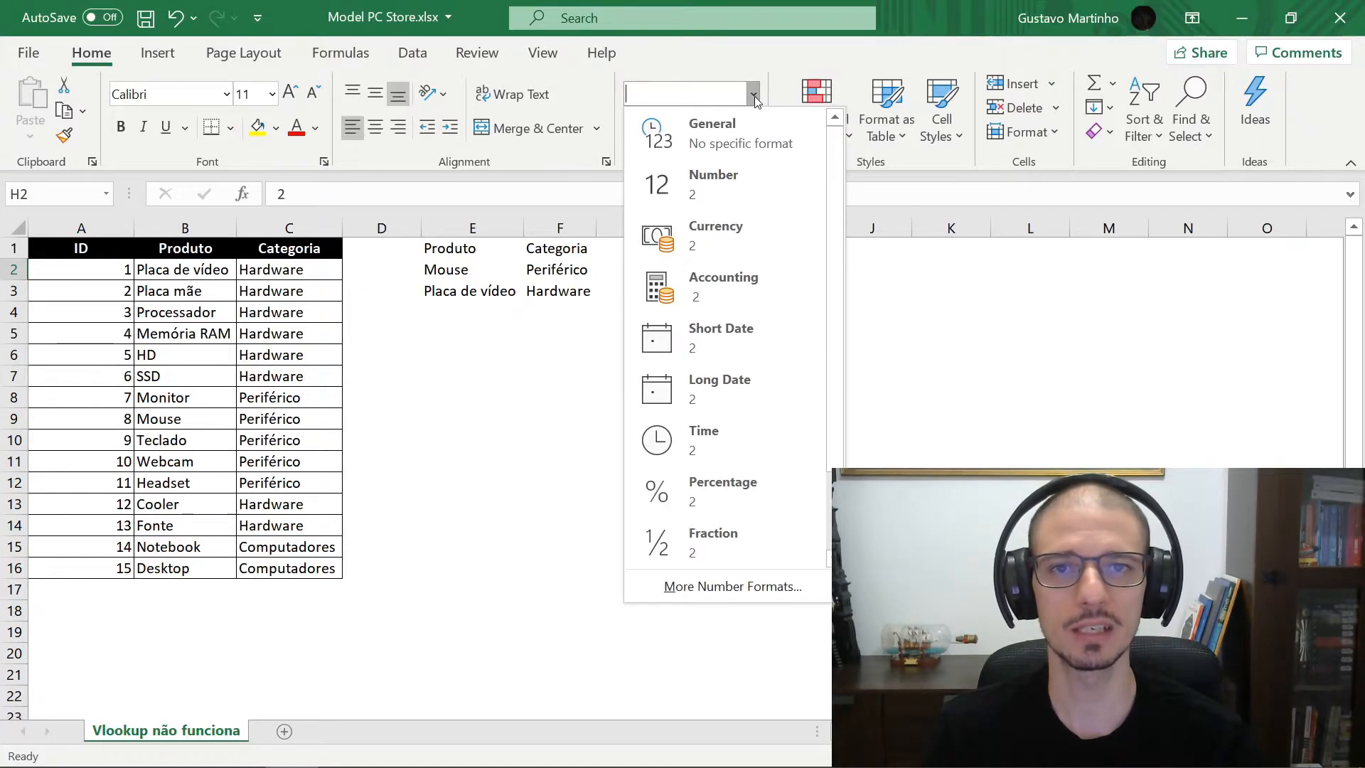
left_click(726, 180)
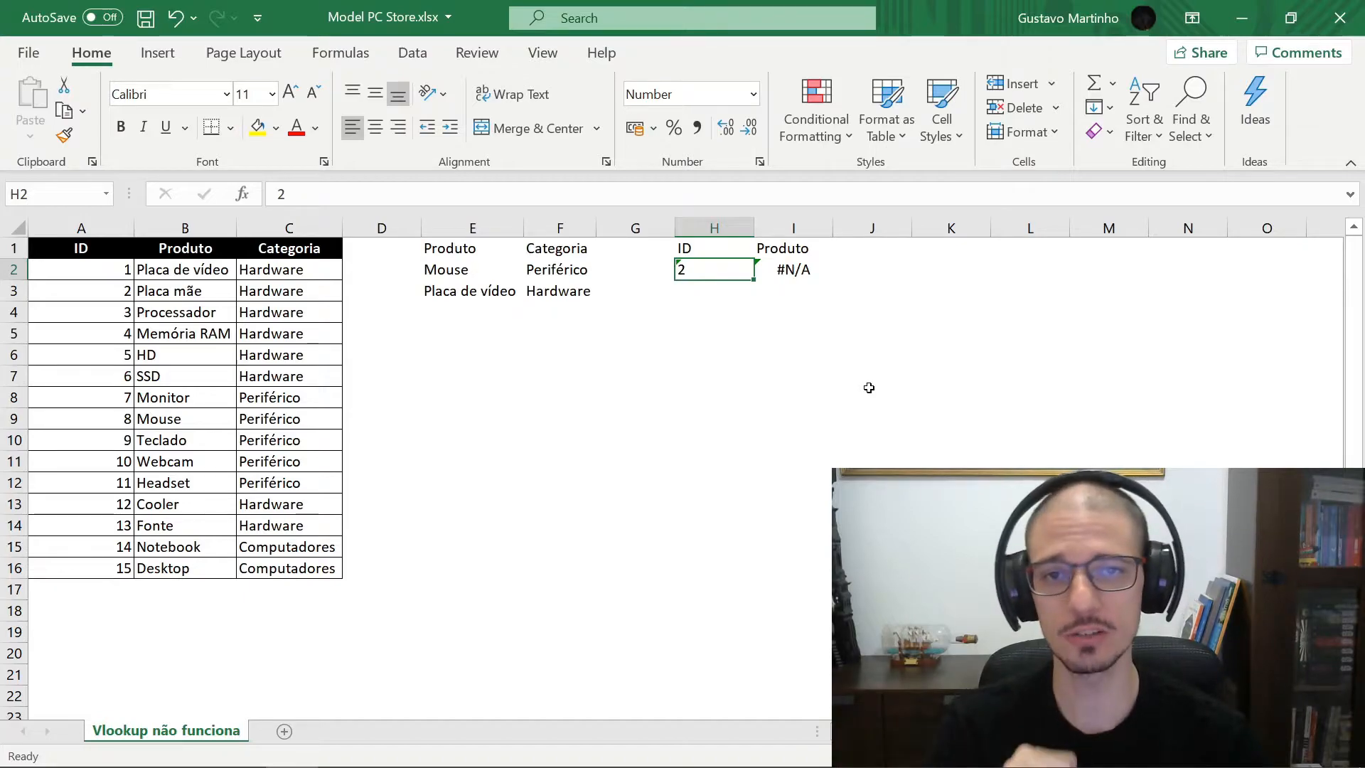
left_click(752, 99)
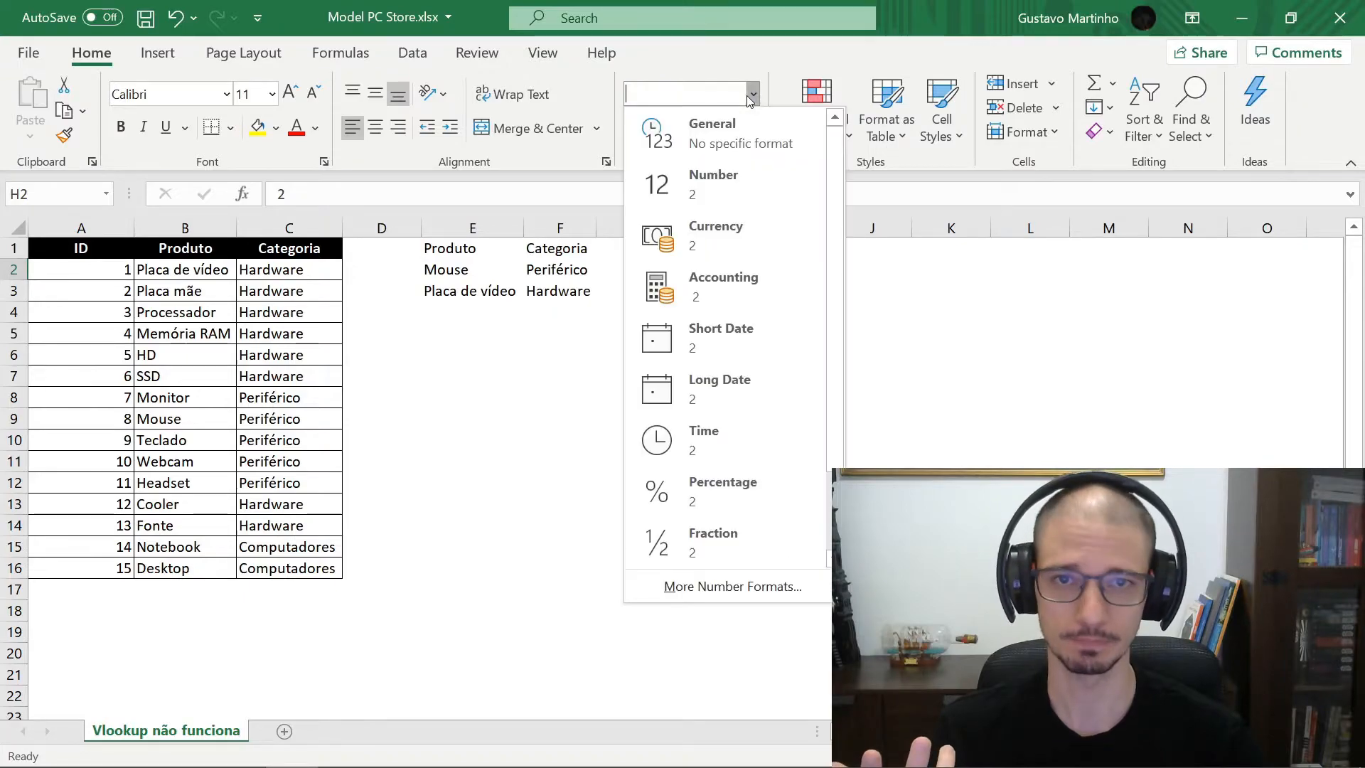
left_click(745, 147)
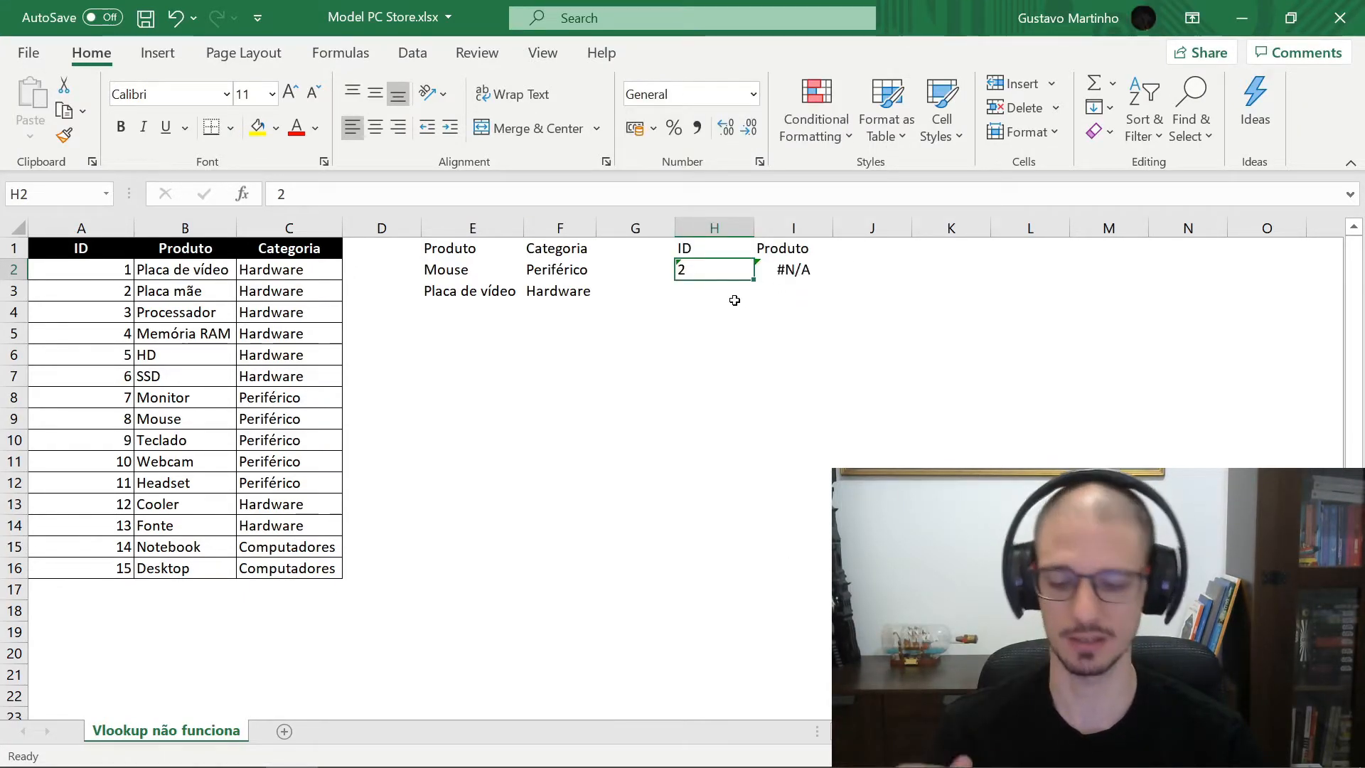
Step: Try re-entering the value in H2 to convert it to a number, and undo that re-entry
key("F2")
key("Return")
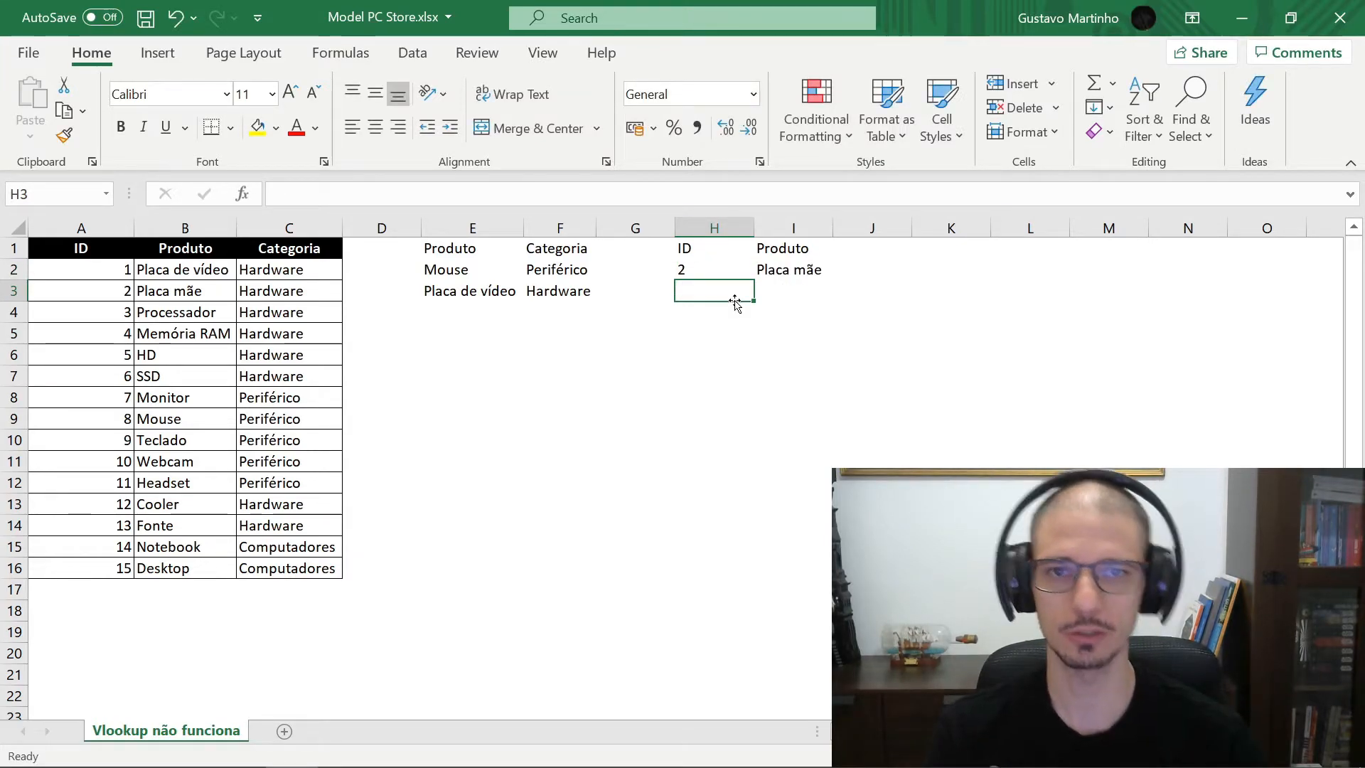
left_click(741, 263)
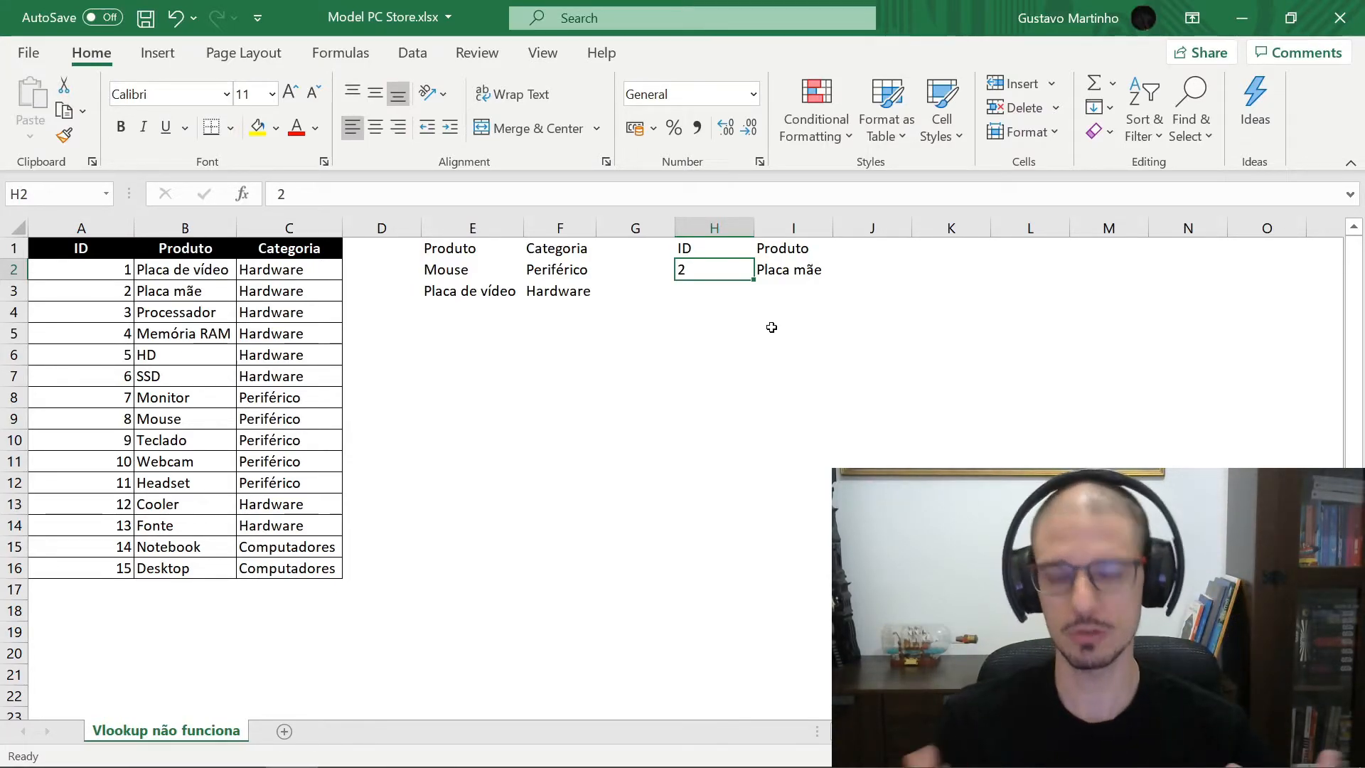
key("ctrl+z")
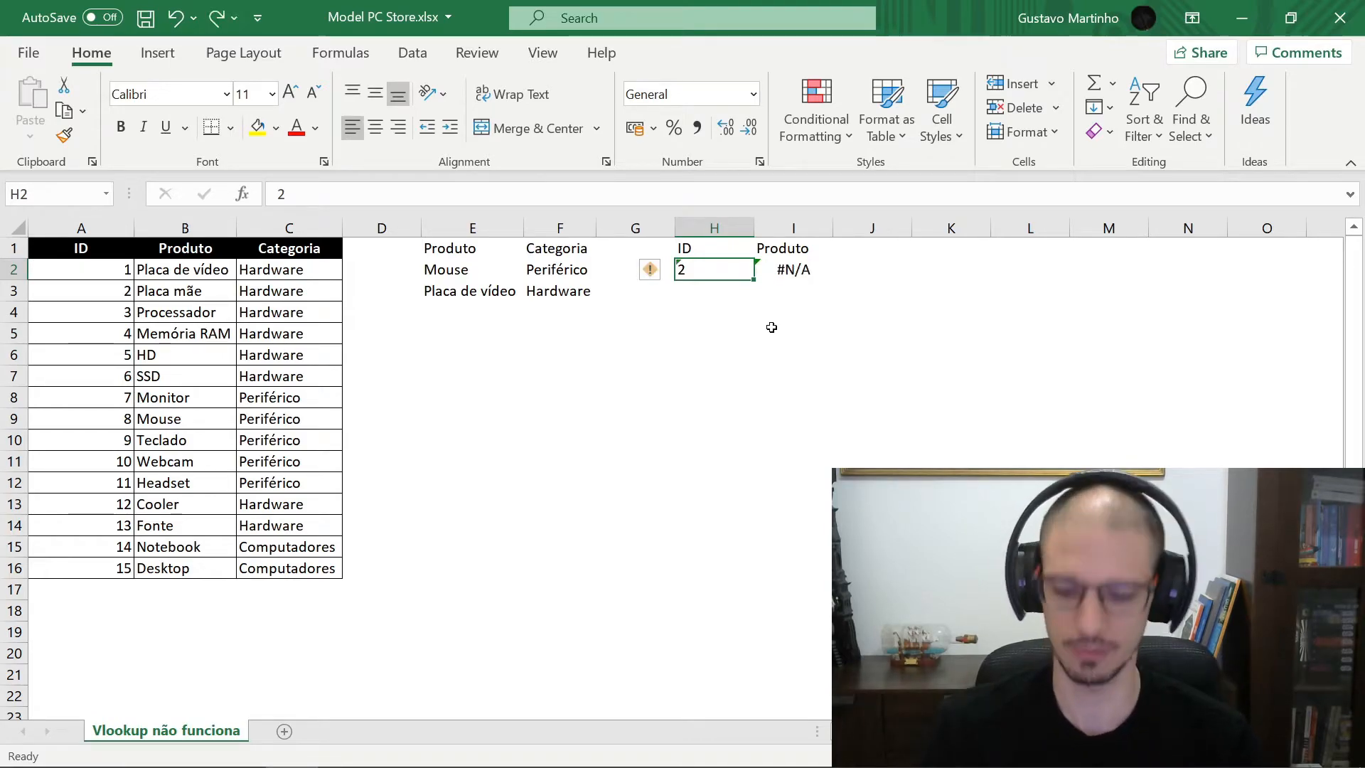
Step: Copy the lookup ID and its VLOOKUP formula from H2:I2 down through row 13
key("shift+Right")
key("ctrl+c")
key("shift+Down")
key("shift+Down")
key("shift+Down")
key("shift+Down")
key("shift+Down")
key("shift+Down")
key("shift+Down")
key("shift+Down")
key("shift+Down")
key("shift+Down")
key("shift+Down")
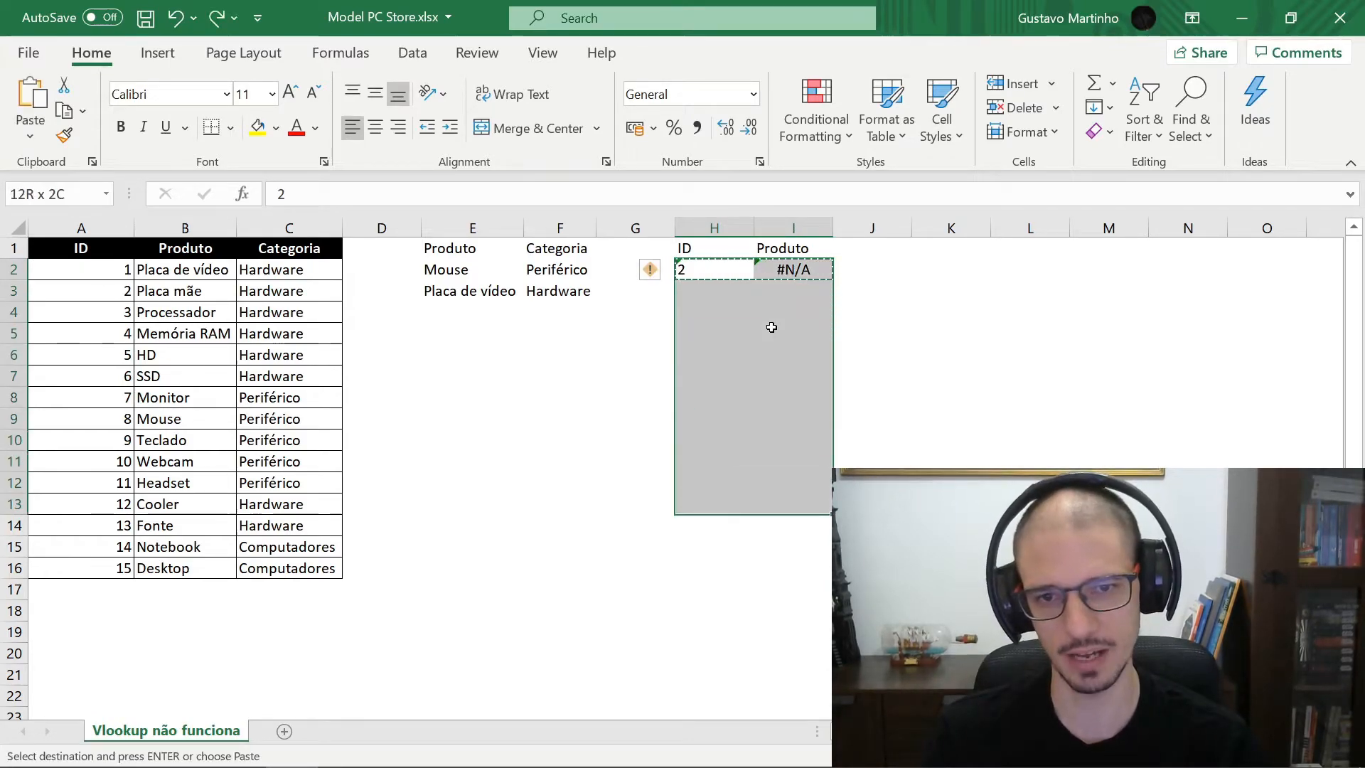
key("Return")
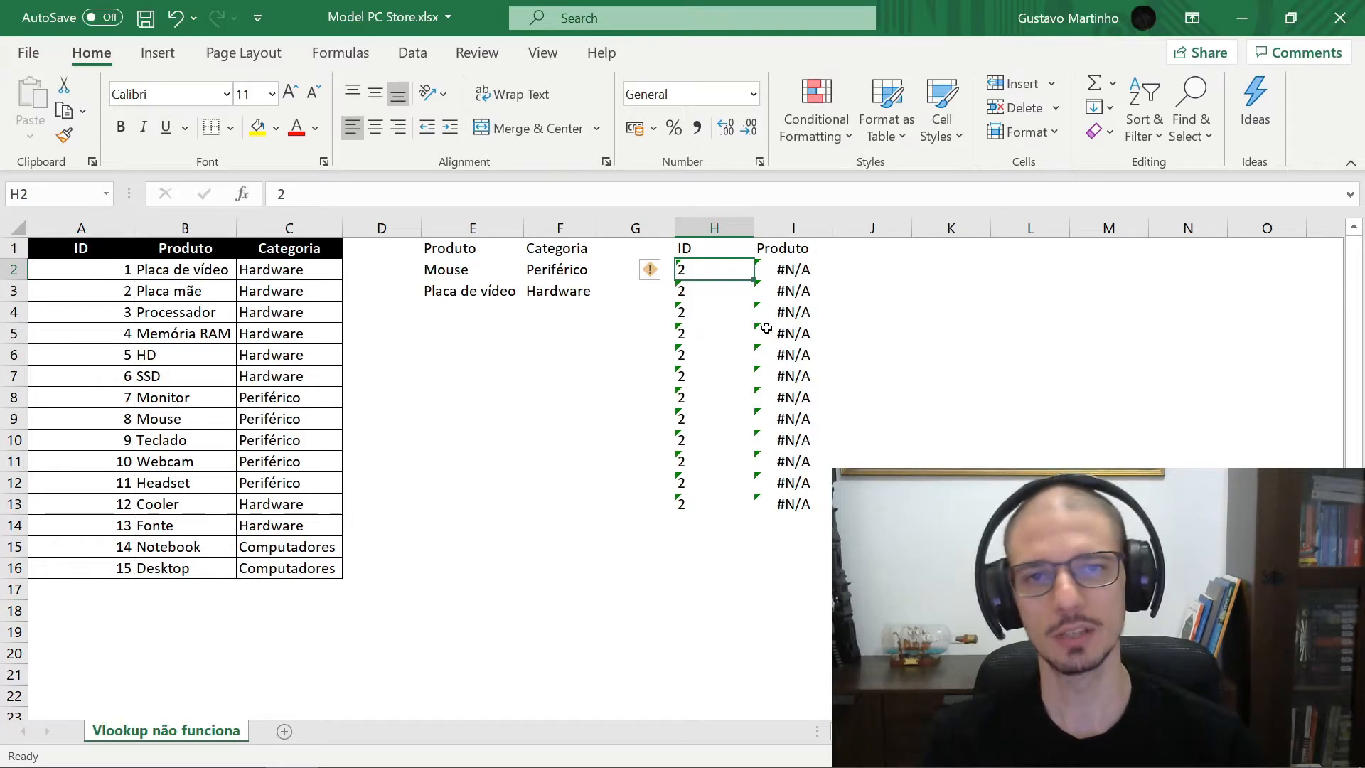
Step: Re-enter the IDs in H2:H6 one cell at a time to convert them from text to numbers
left_click(696, 303)
left_click(695, 270)
key("F2")
key("Return")
key("F2")
key("Return")
key("F2")
key("Return")
key("F2")
key("Return")
key("F2")
key("Return")
key("F2")
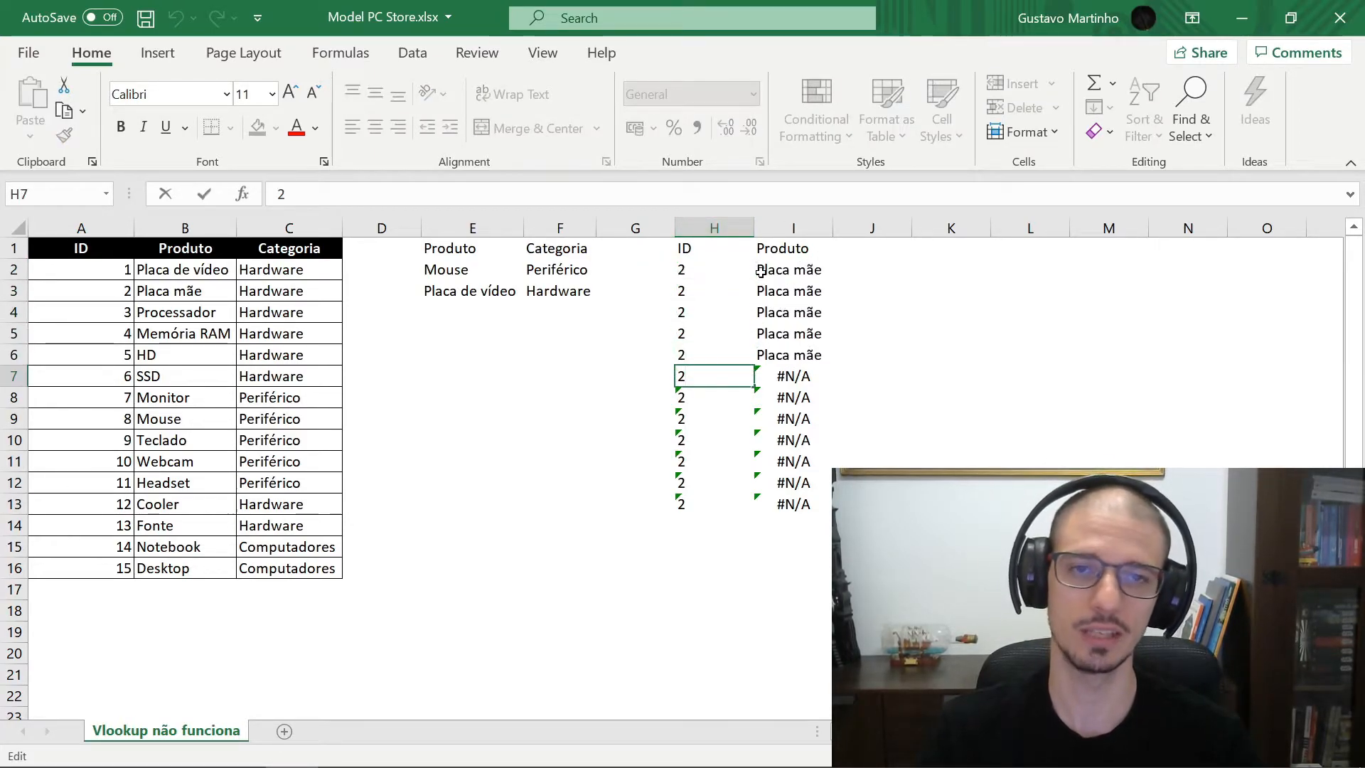
Step: Undo the re-entry of the IDs in H2:H6
key("Escape")
key("ctrl+z")
key("ctrl+z")
key("ctrl+z")
key("ctrl+z")
key("ctrl+z")
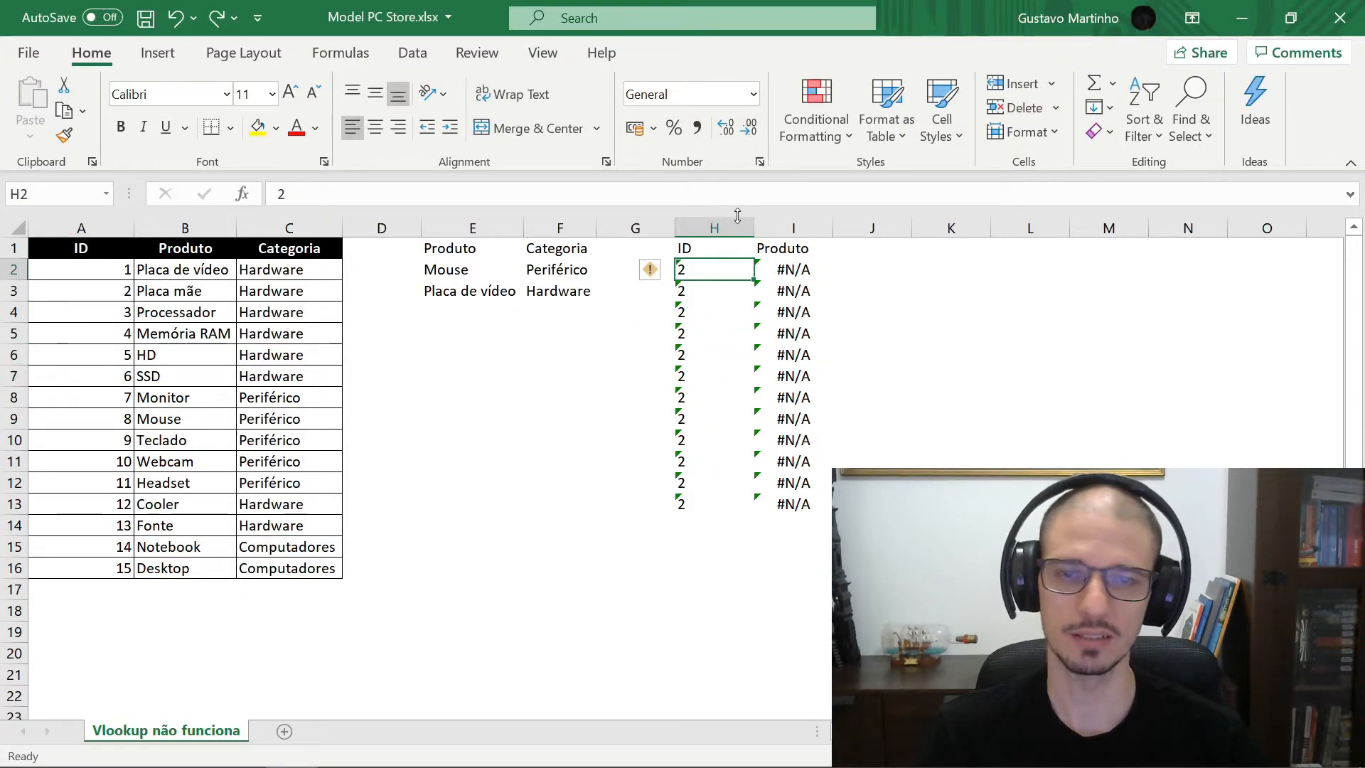
Step: Set the number format of the IDs in H2:H13 to Text
key("ctrl+shift+Down")
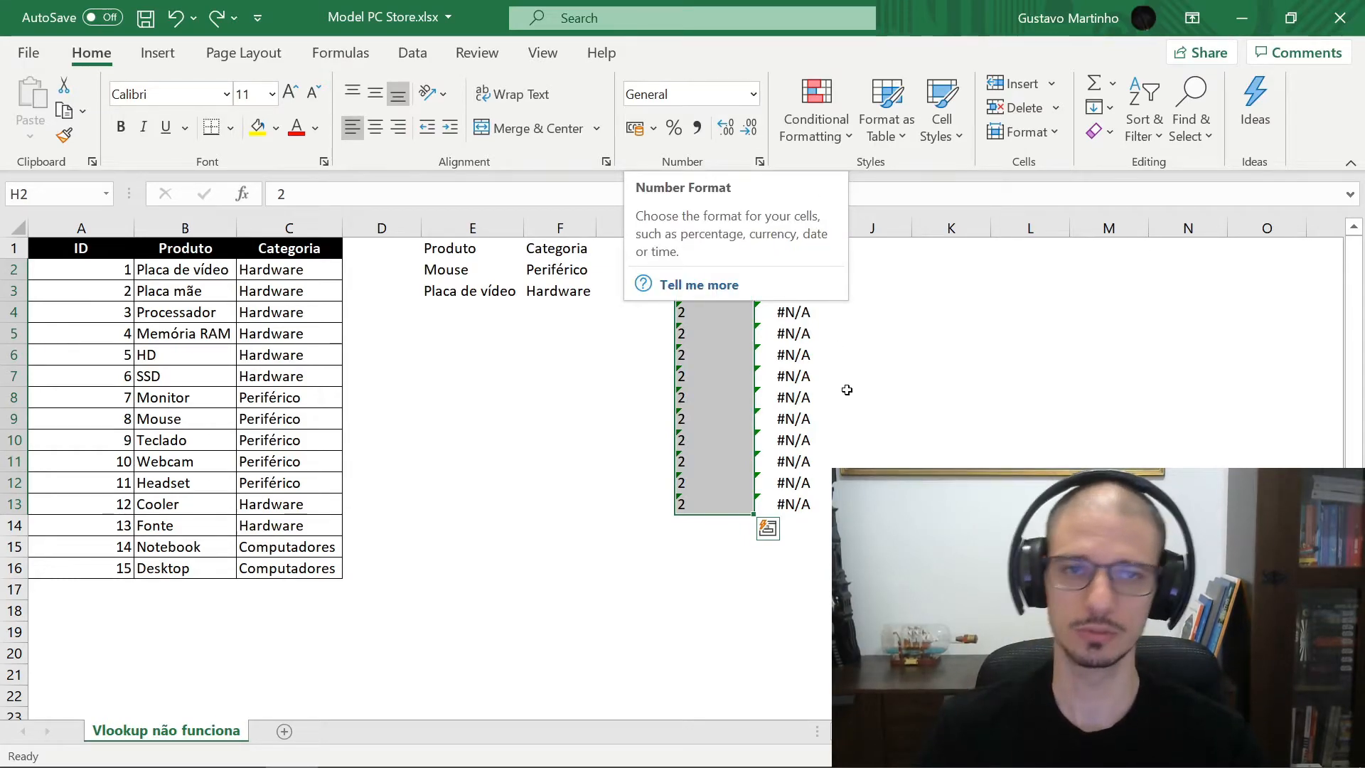
left_click(859, 368)
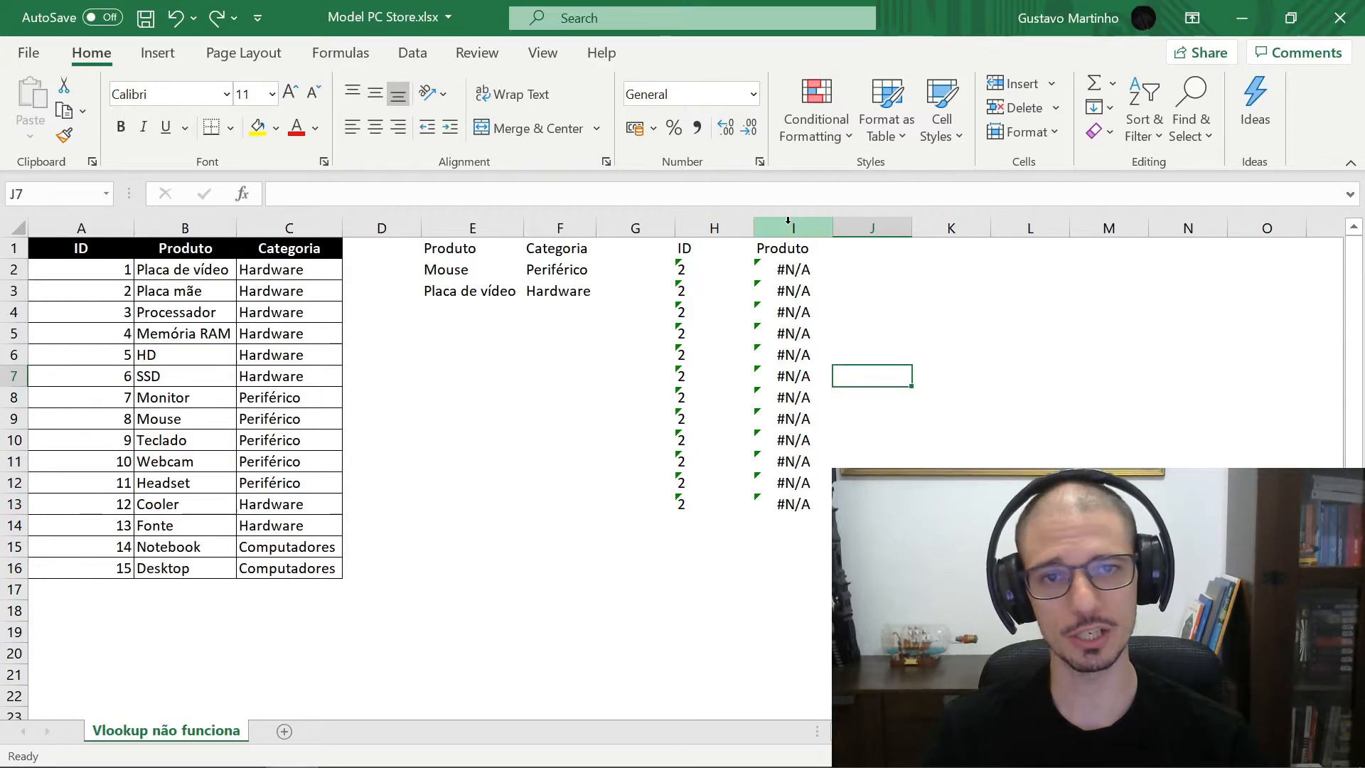
left_click_drag(682, 269, 712, 506)
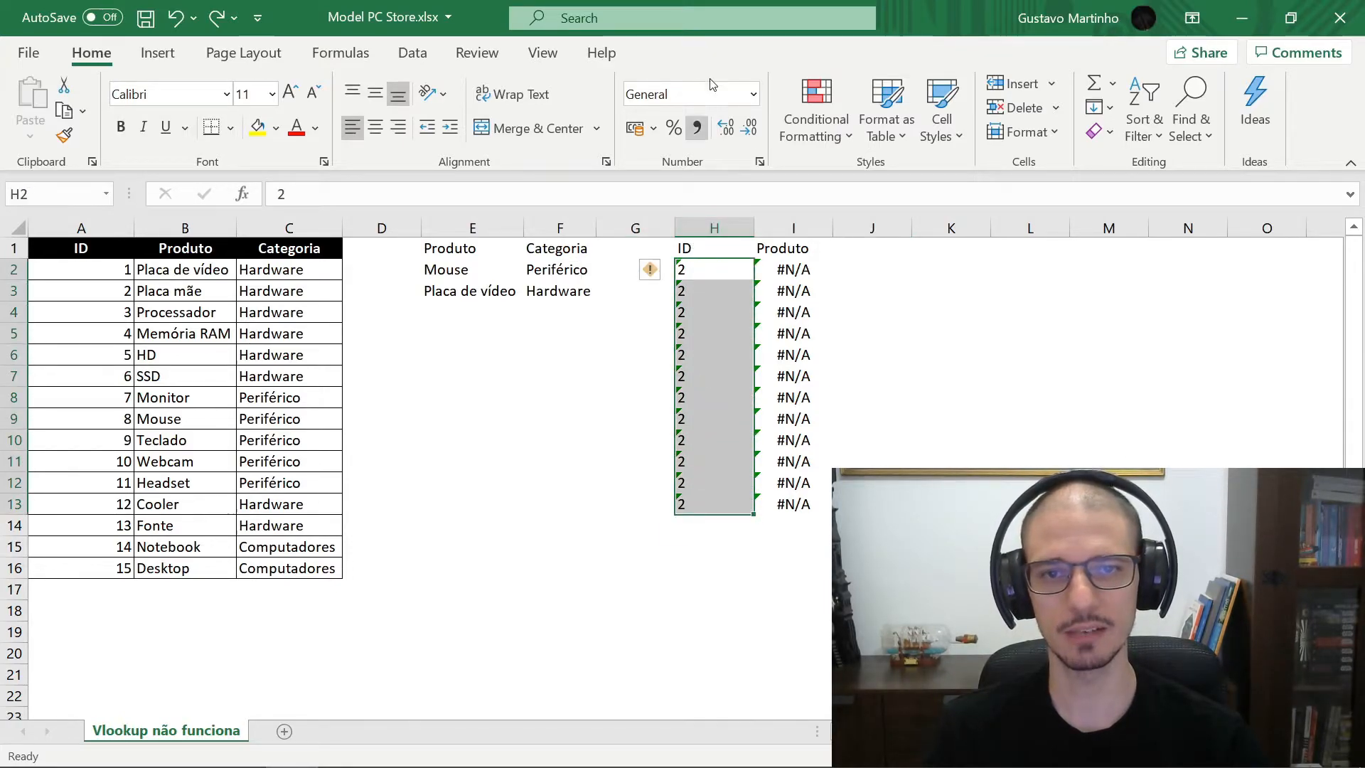
left_click(753, 94)
scroll(739, 442, "down", 2)
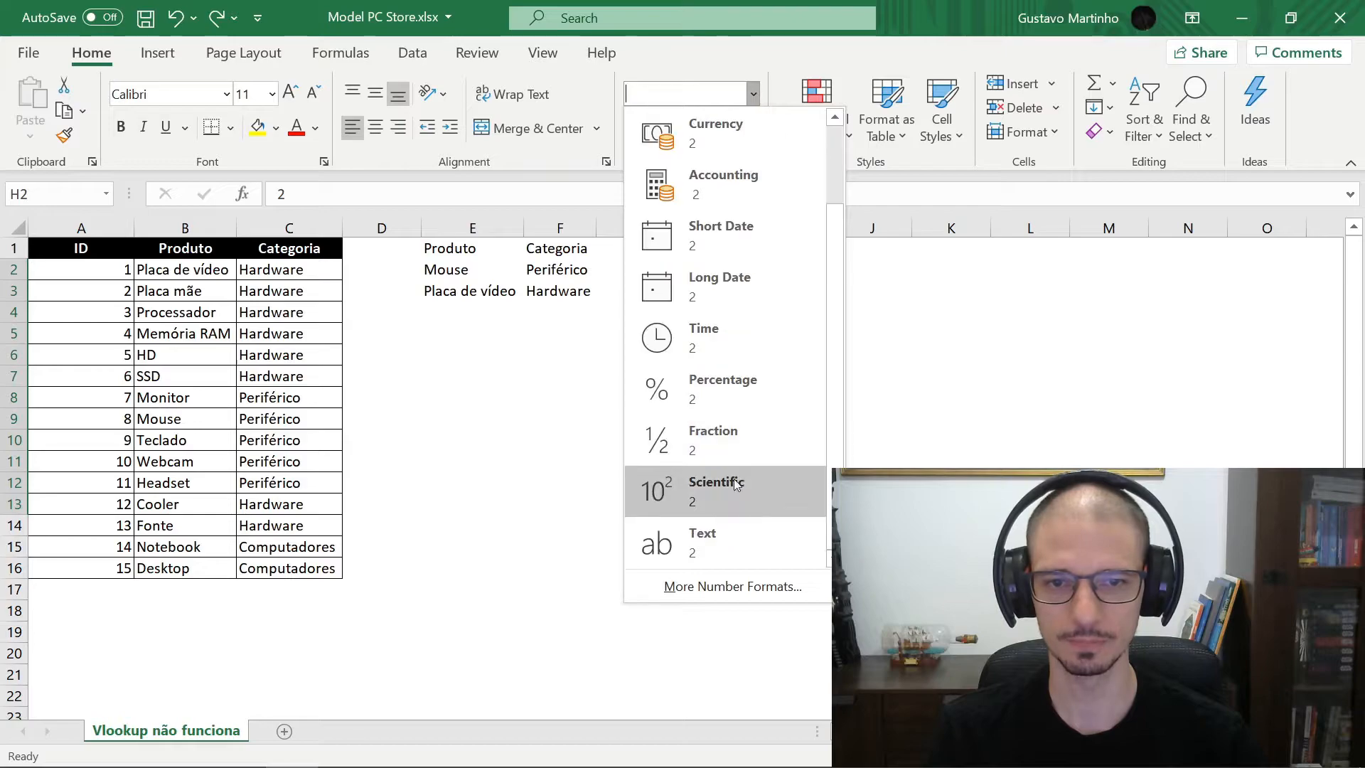
left_click(732, 540)
left_click(872, 333)
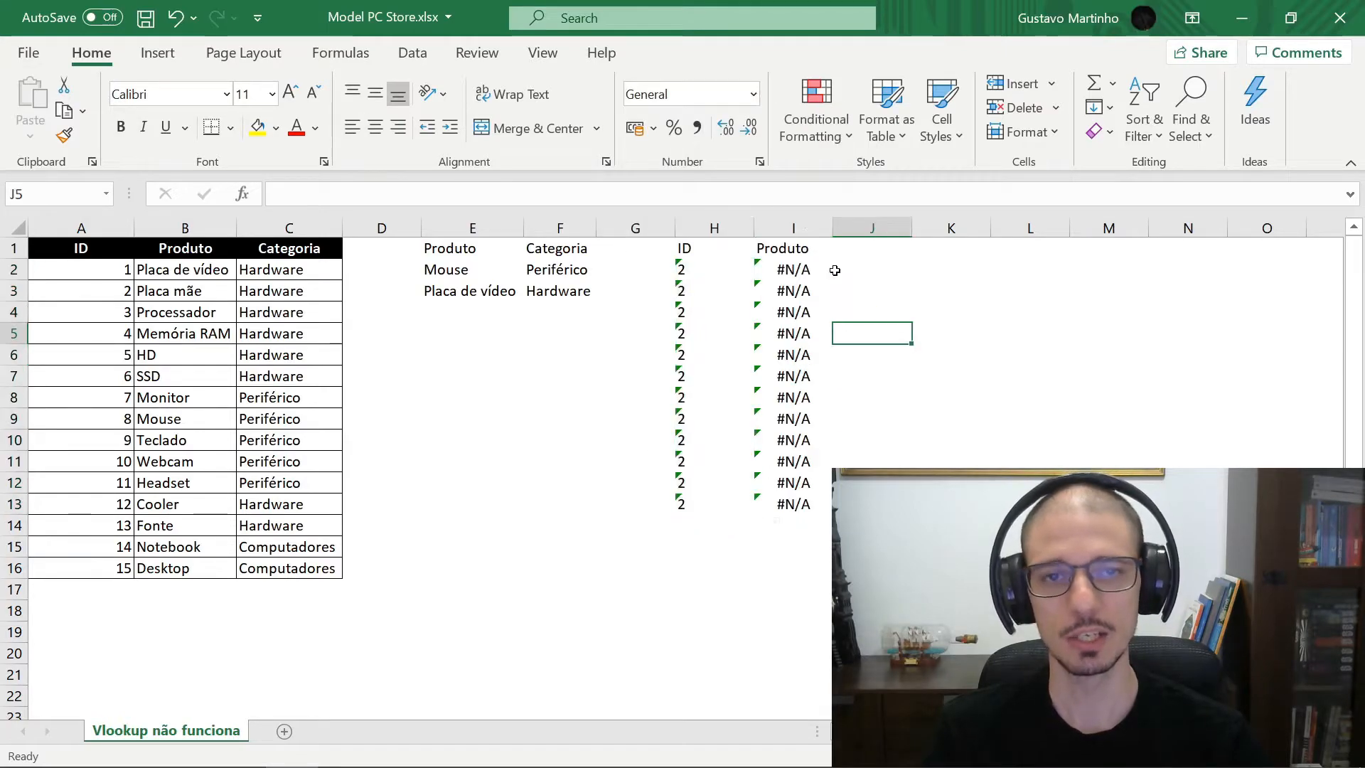
Step: Insert a column between the lookup ID and Produto columns and give it the header "ID Fix" in I1
left_click(793, 228)
right_click(791, 230)
left_click(843, 411)
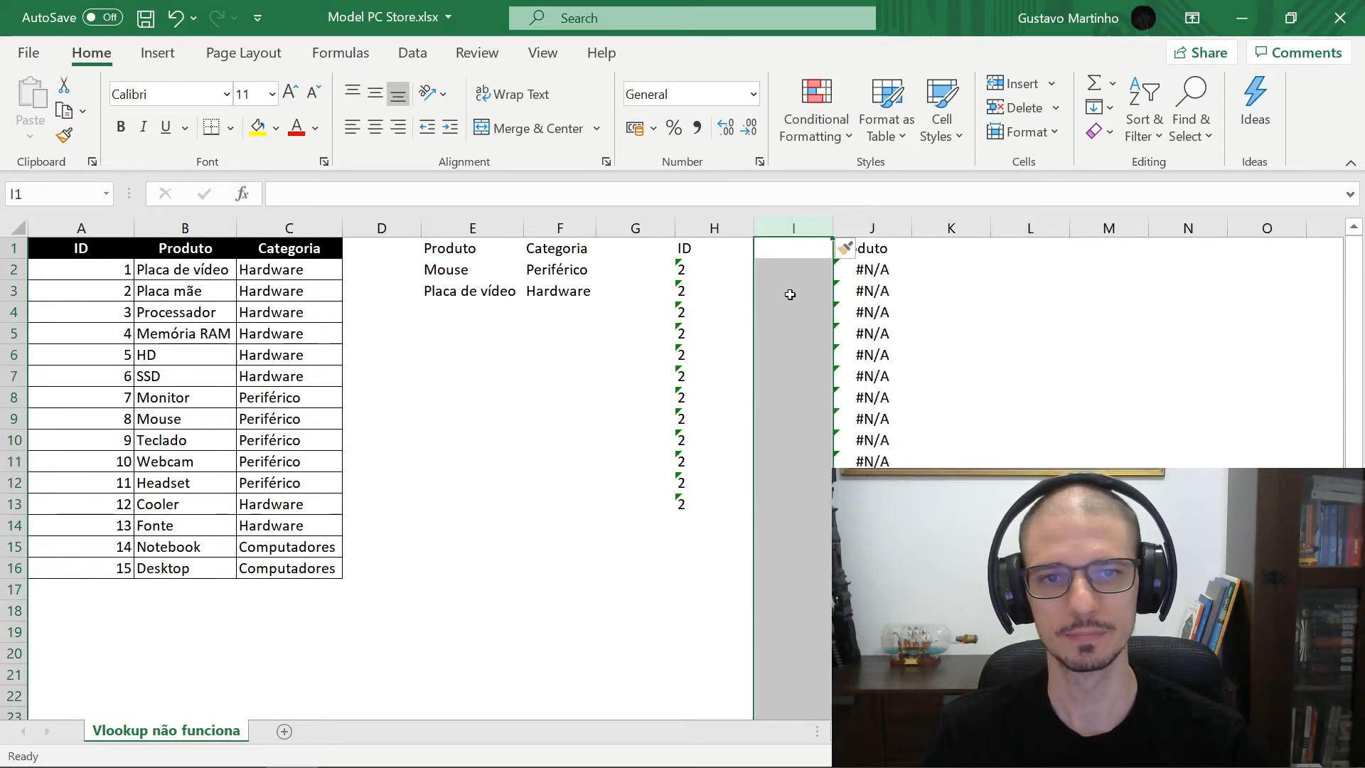
left_click(787, 252)
type("ID")
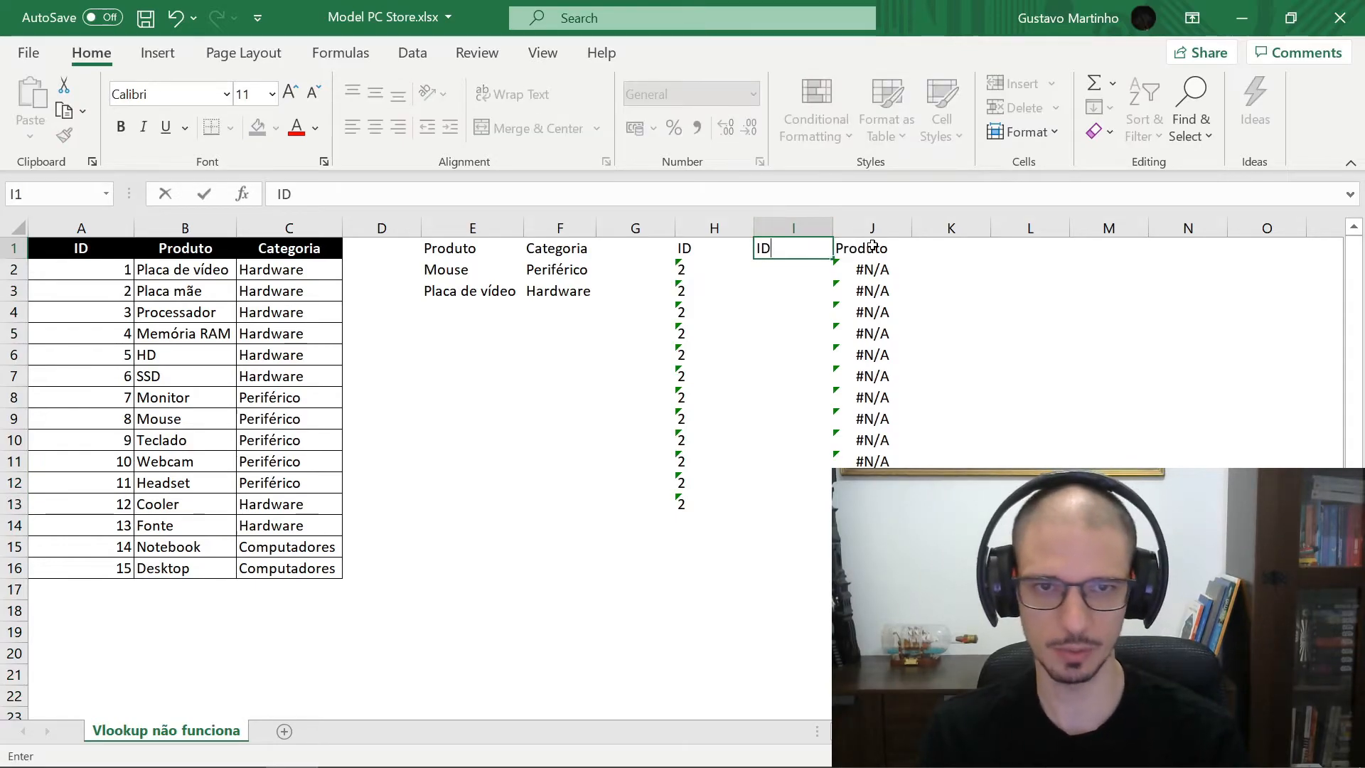
type(" Fix")
key("Return")
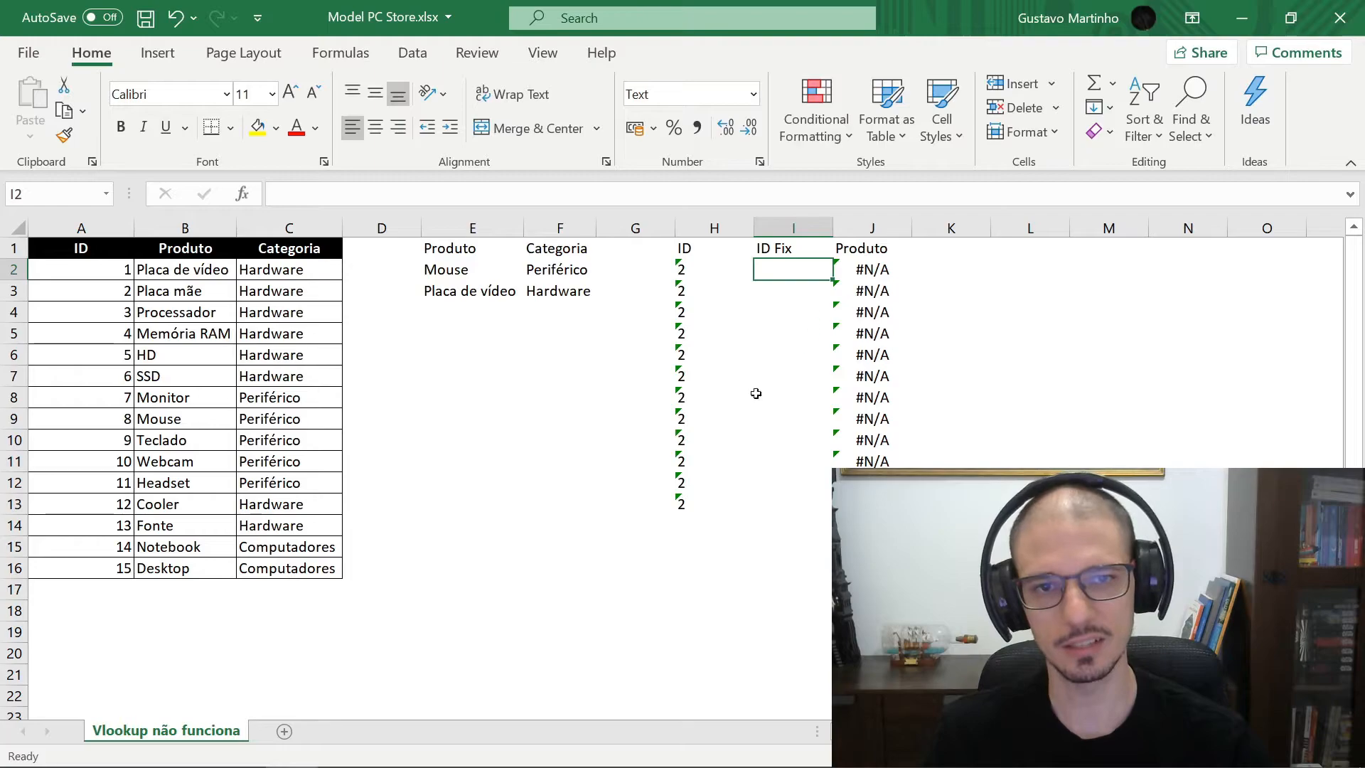
Step: Set the number format of the ID Fix column's cells down to I13 to General
left_click_drag(759, 505, 775, 246)
left_click(752, 94)
left_click(710, 128)
left_click(769, 278)
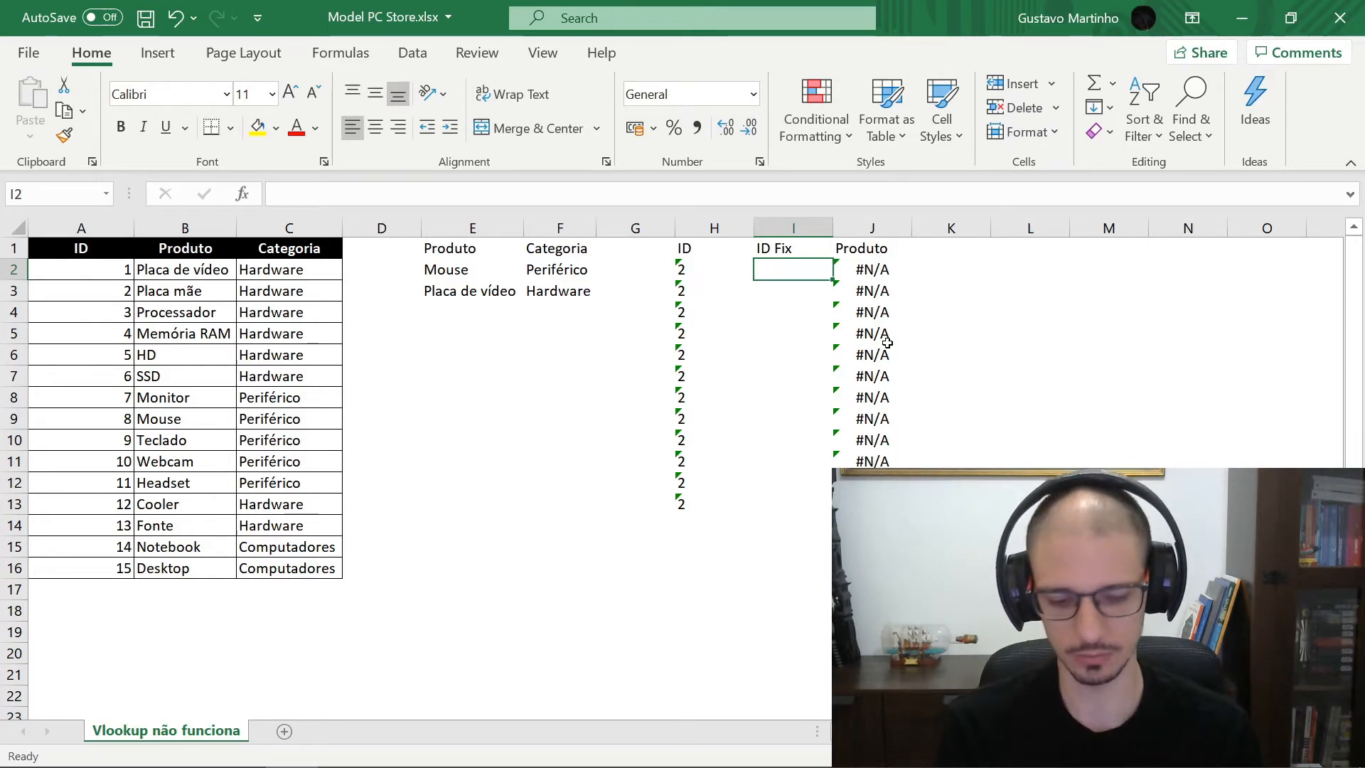
Step: Enter =H2*1 in I2 to convert the text ID to a number
type("=")
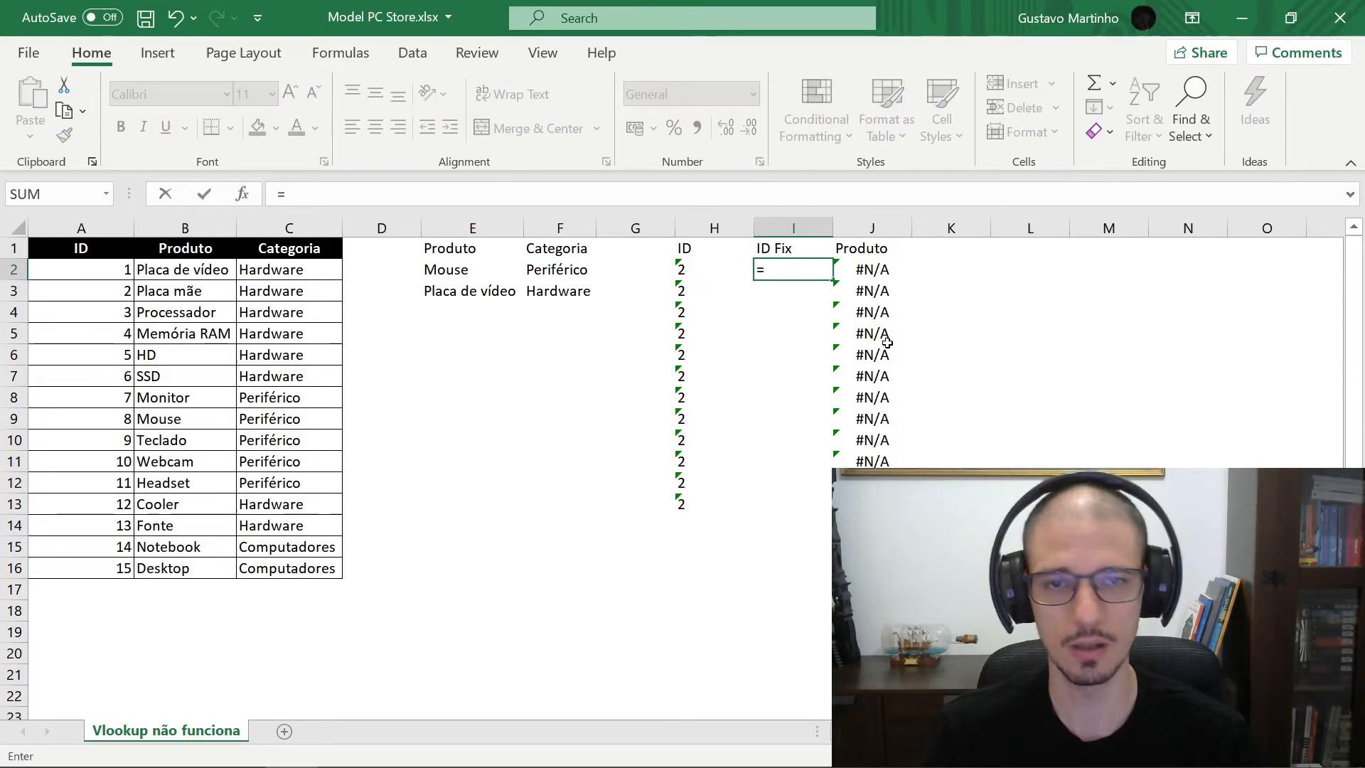
key("Left")
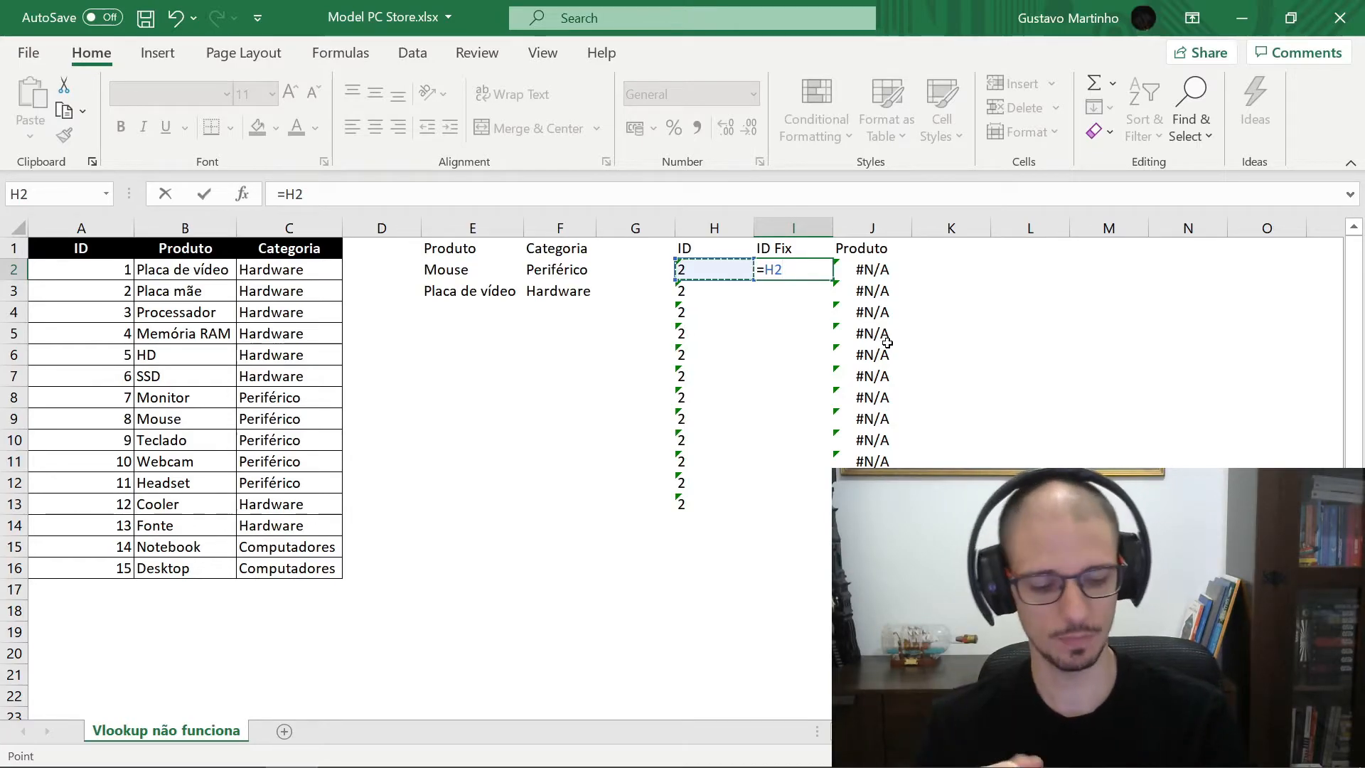
type("*1")
key("Return")
key("Up")
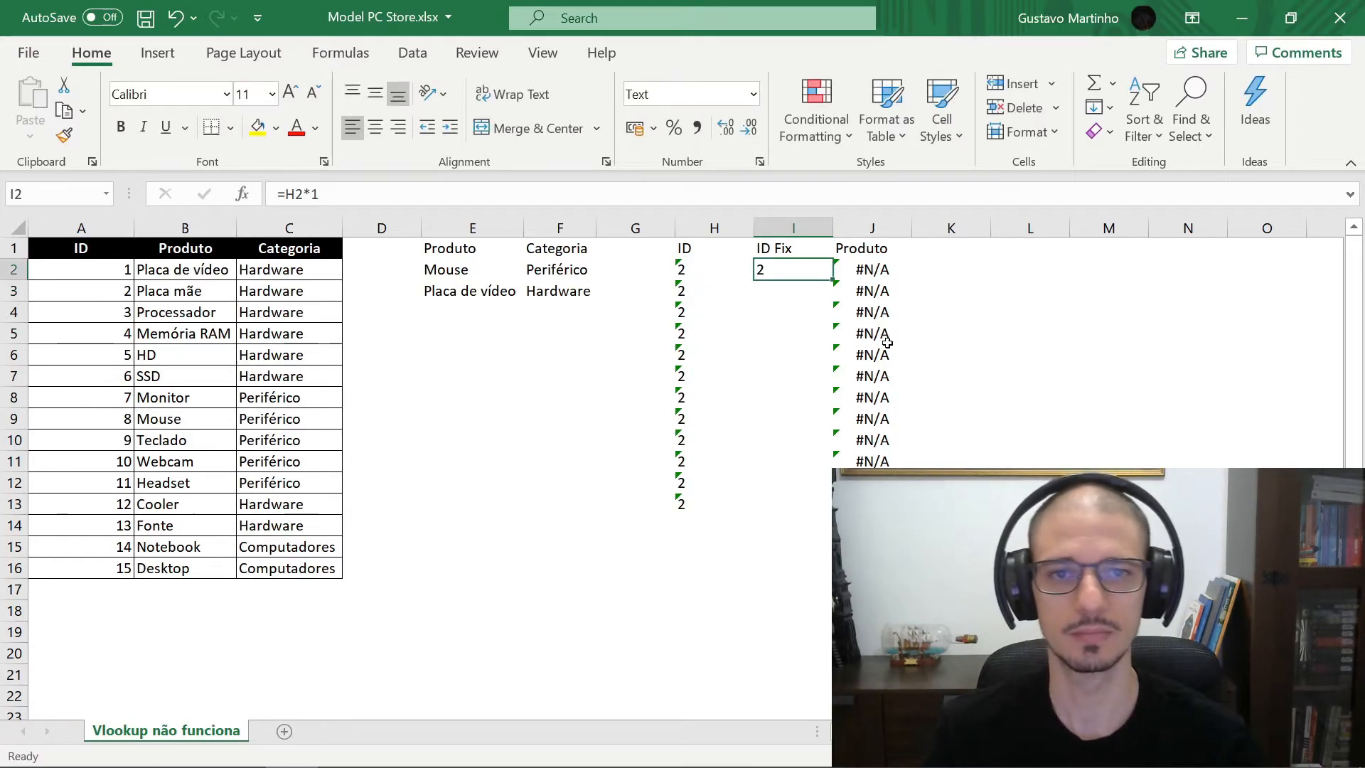
Step: Copy the conversion formula from I2 down through I13 and compare the results with the IDs in H2:H13
key("ctrl+c")
key("Left")
key("ctrl+Down")
key("Right")
key("ctrl+shift+Up")
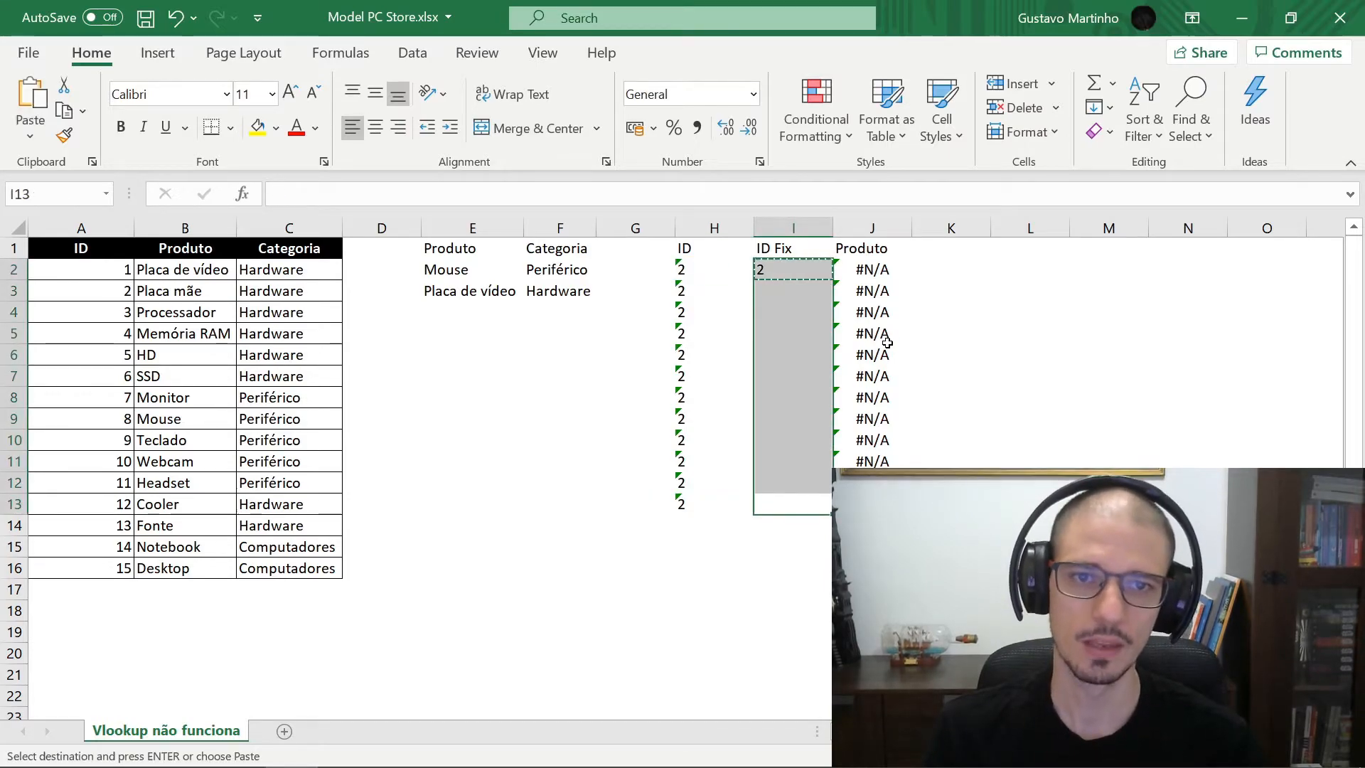
key("Return")
left_click_drag(735, 270, 691, 502)
left_click_drag(789, 270, 783, 507)
Step: Change the lookup value of the VLOOKUP in J2 to the converted ID in $I2
left_click(864, 270)
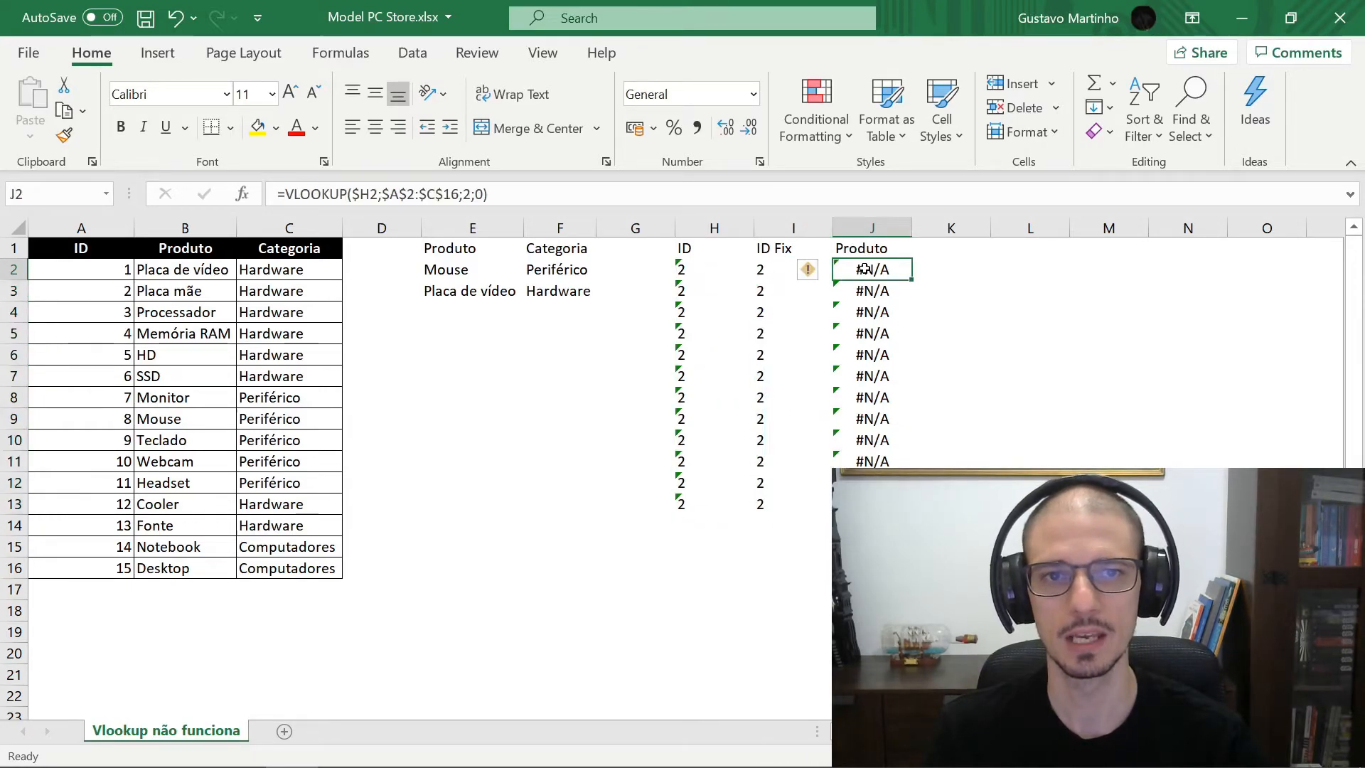
key("F2")
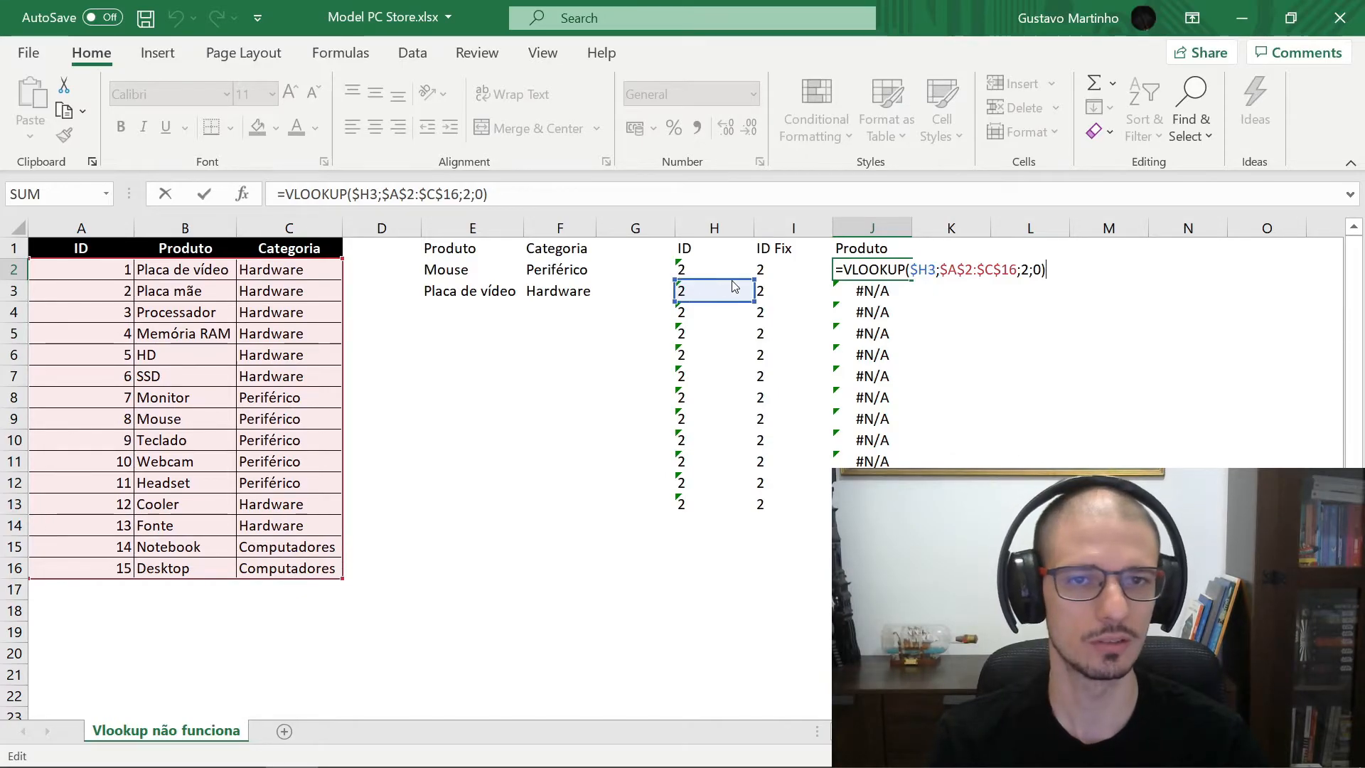
left_click_drag(699, 282, 764, 273)
key("Return")
Step: Copy the corrected VLOOKUP from J2 down through the remaining filled cells of the Produto column
key("Up")
key("ctrl+c")
key("ctrl+shift+Down")
key("ctrl+v")
key("Escape")
key("Left")
key("Right")
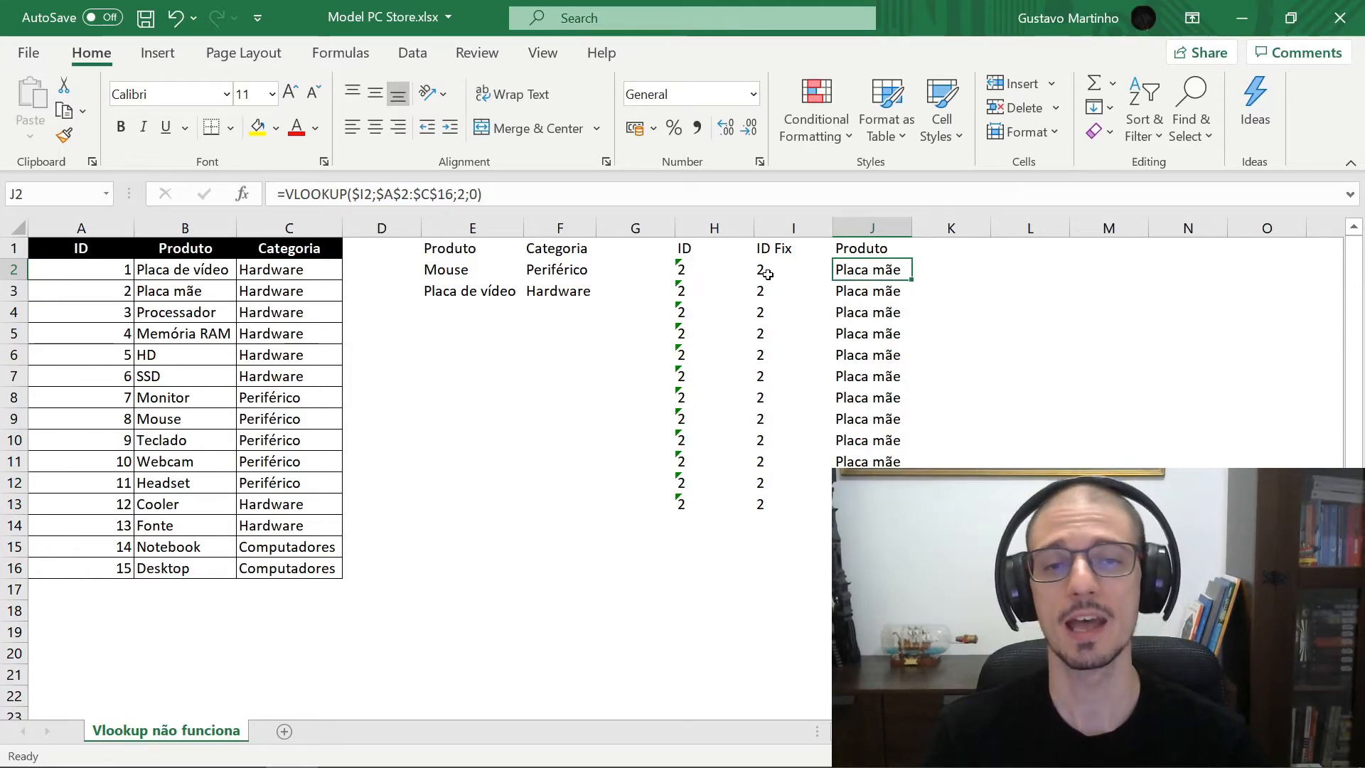
Step: Compare the converted IDs in I2:I13 with the original text IDs in H2:H13
left_click_drag(768, 274, 762, 505)
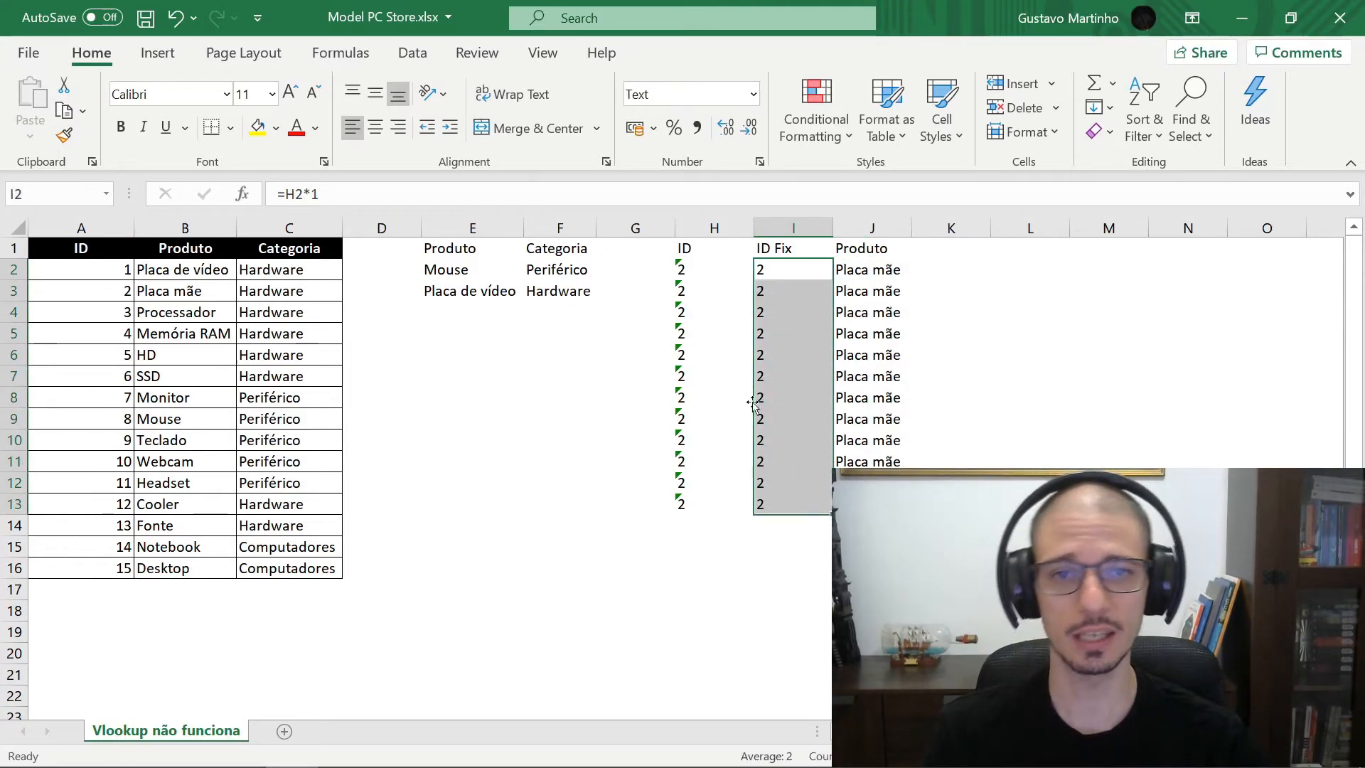
left_click_drag(719, 269, 686, 506)
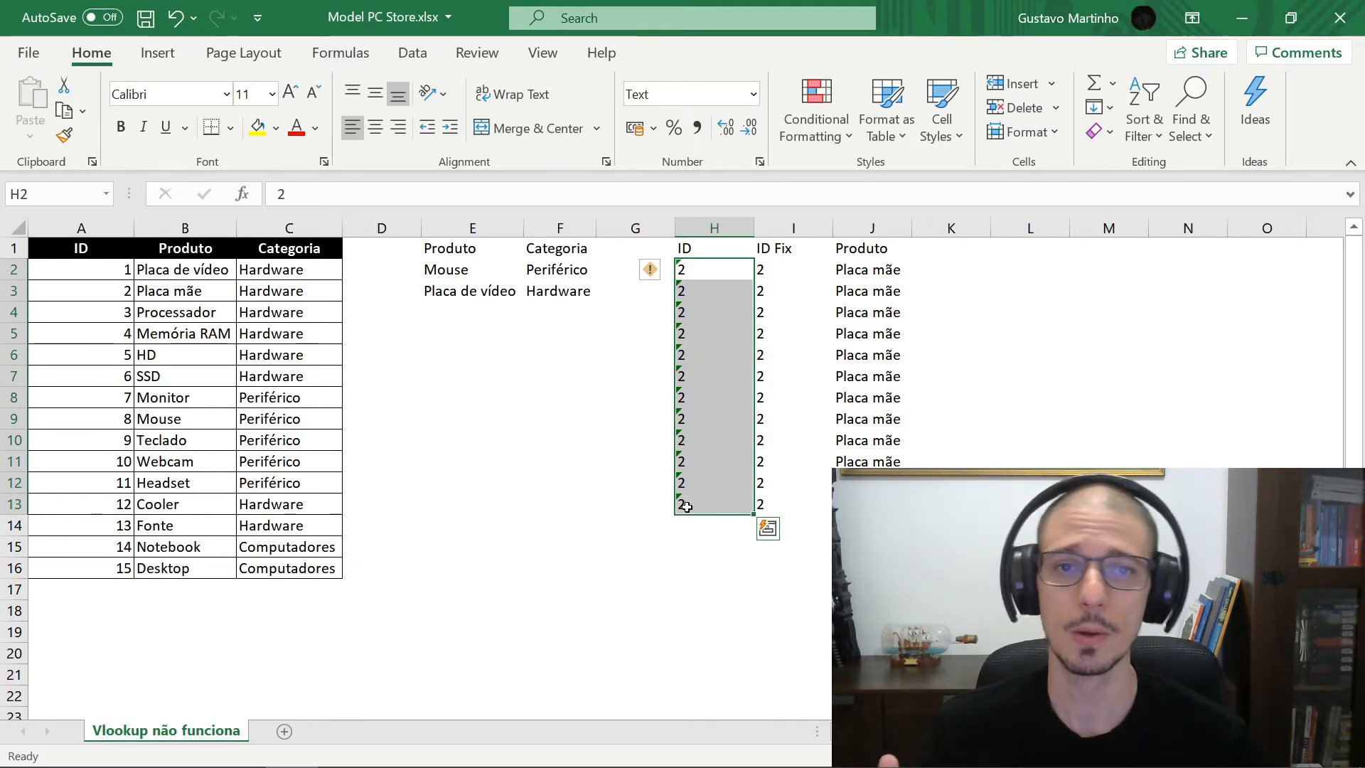
left_click(894, 311)
left_click(795, 228)
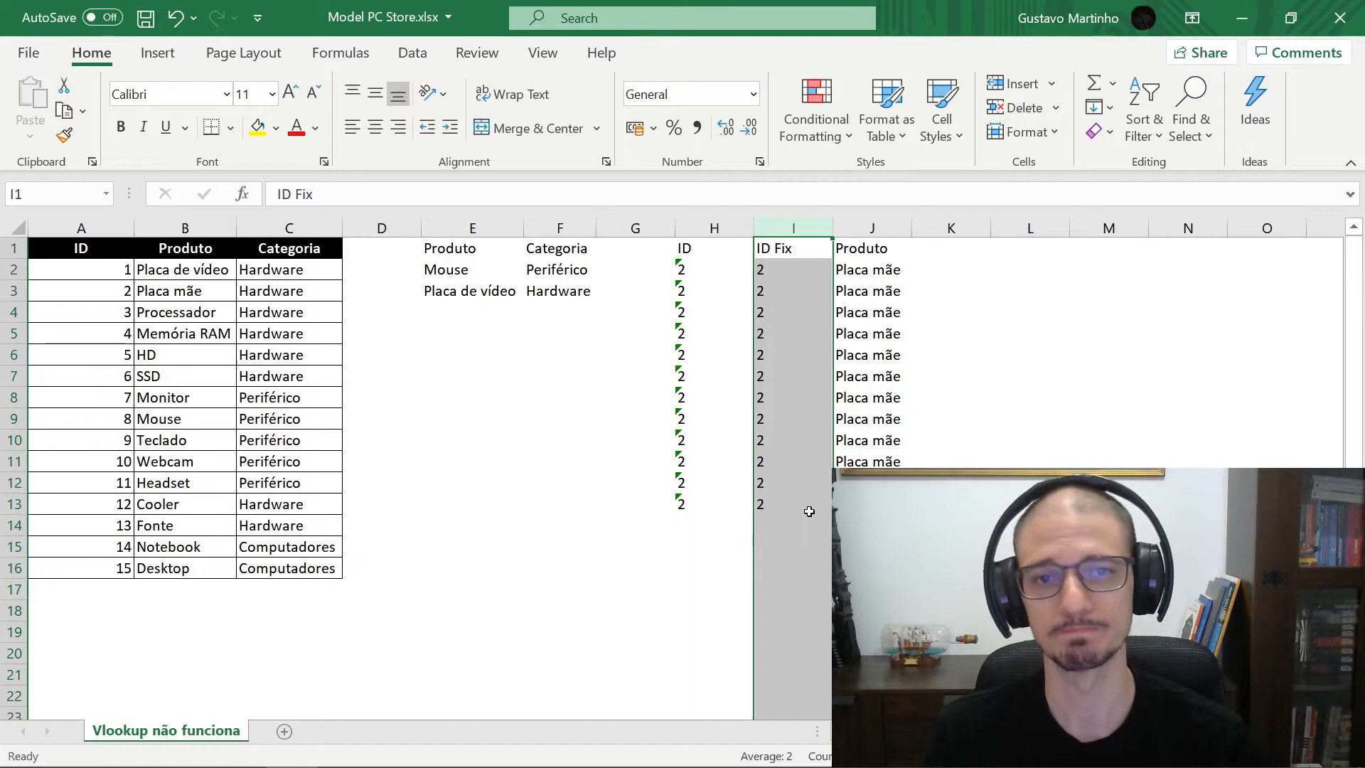
left_click(809, 511)
left_click(772, 263)
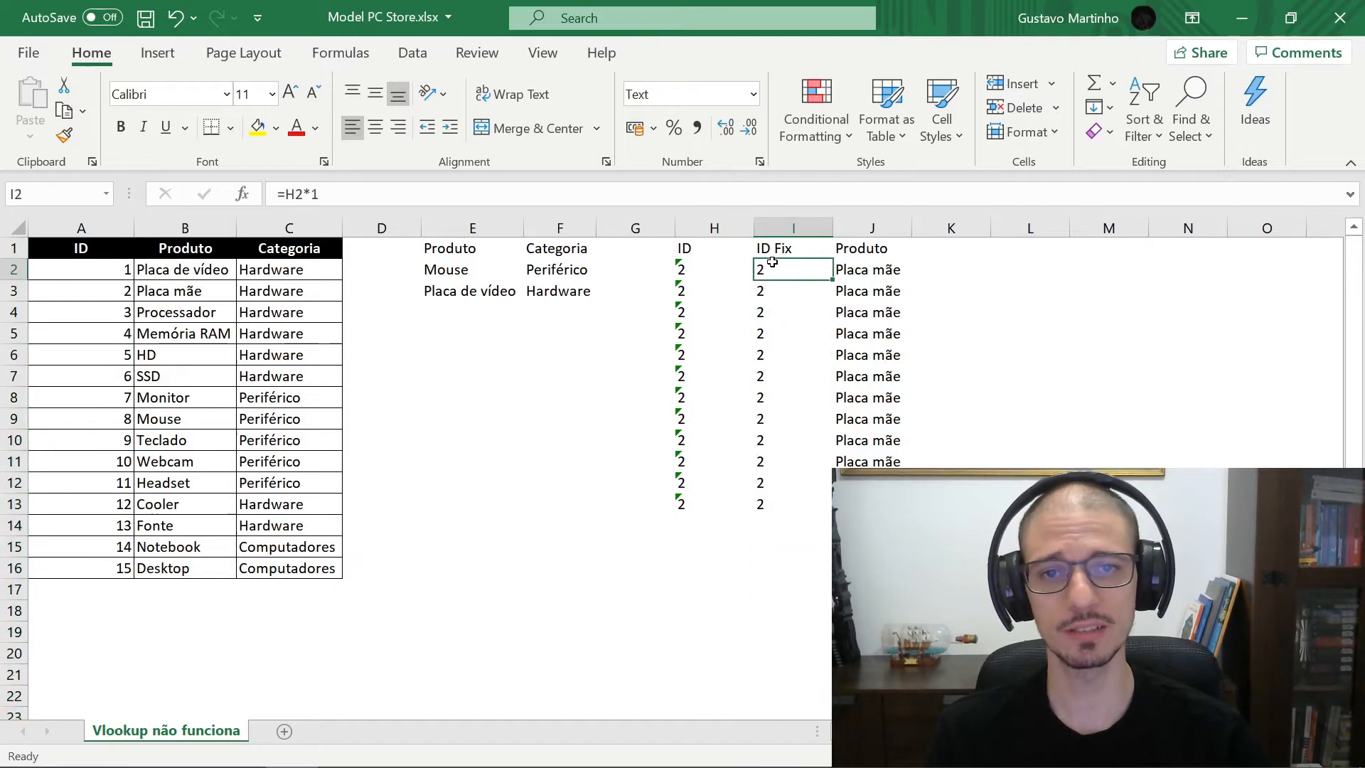
Step: Undo the helper-column fix, removing the ID Fix column and returning the Produto lookups to the text IDs in column H
left_click(787, 224)
left_click(872, 269)
key("ctrl+c")
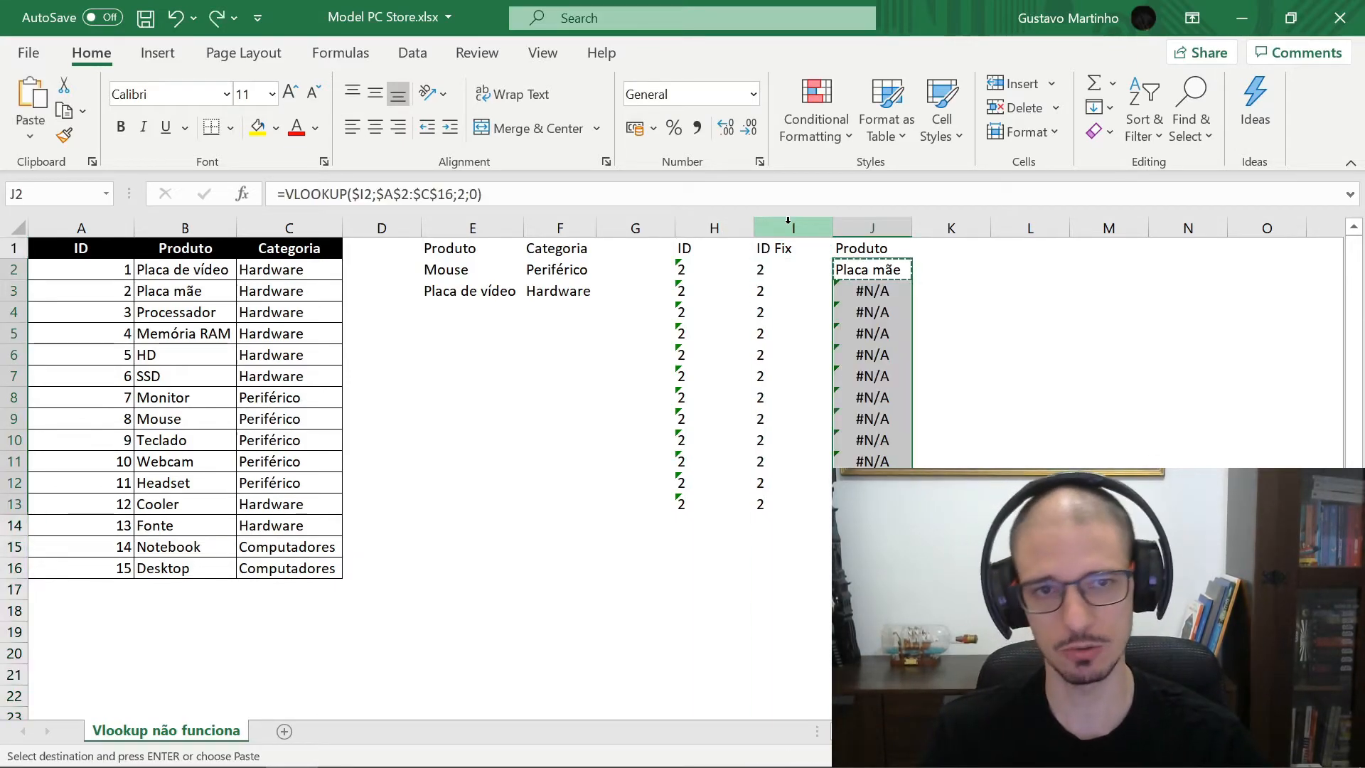
left_click(810, 222)
key("ctrl+minus")
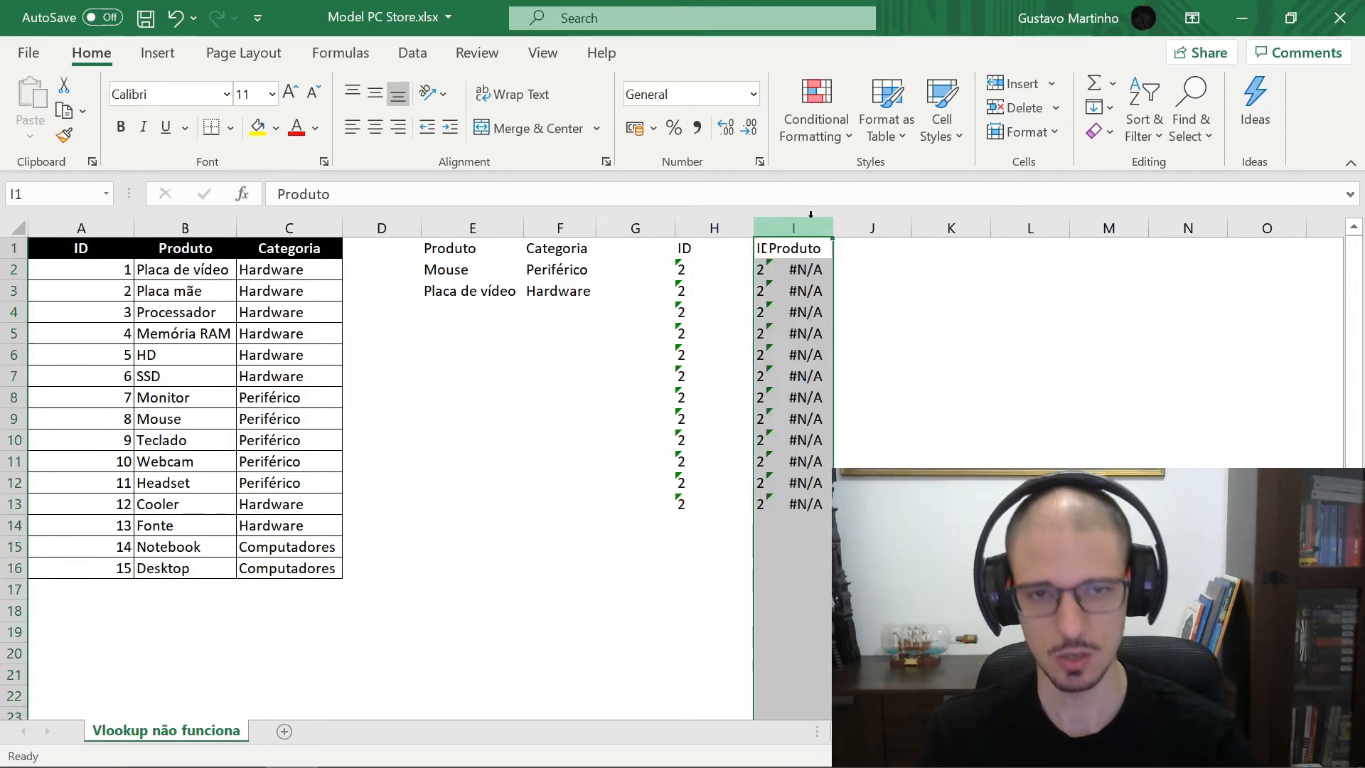
left_click(680, 328)
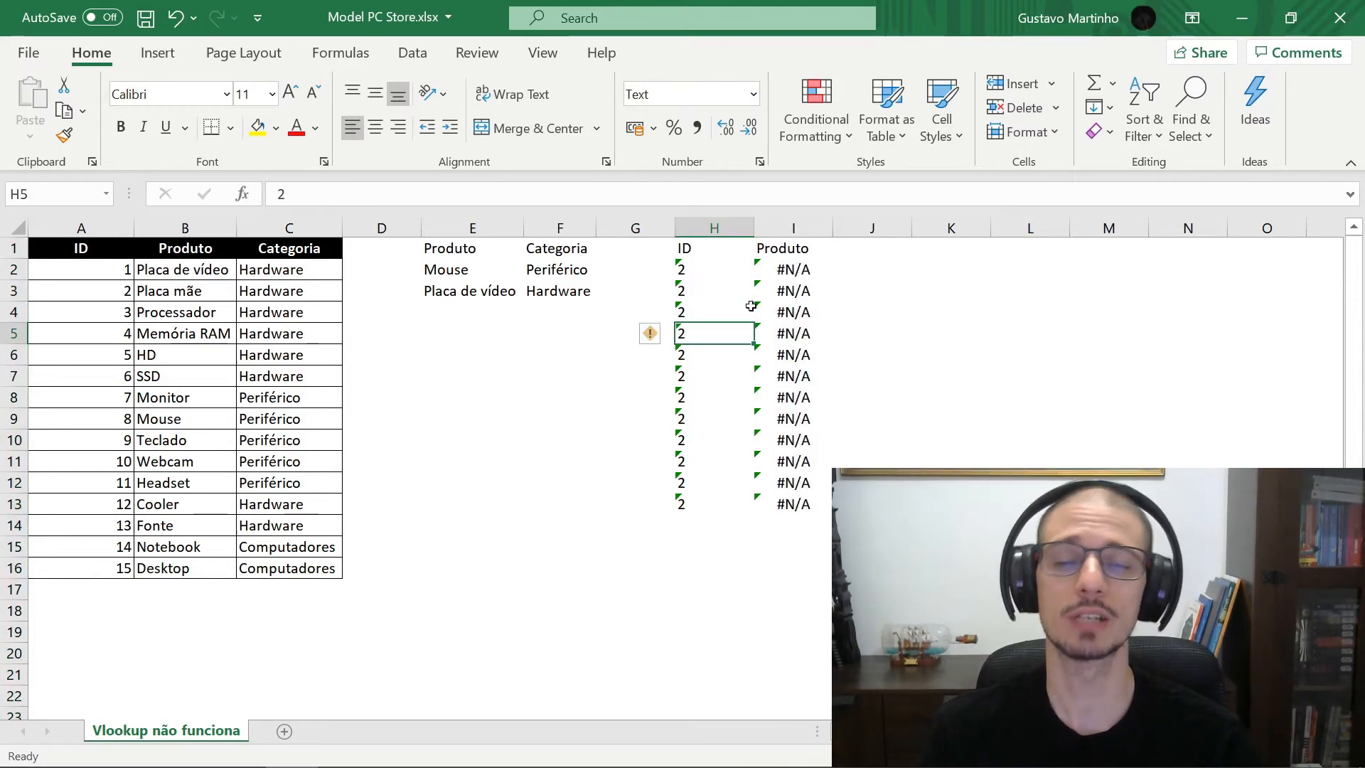
left_click(501, 373)
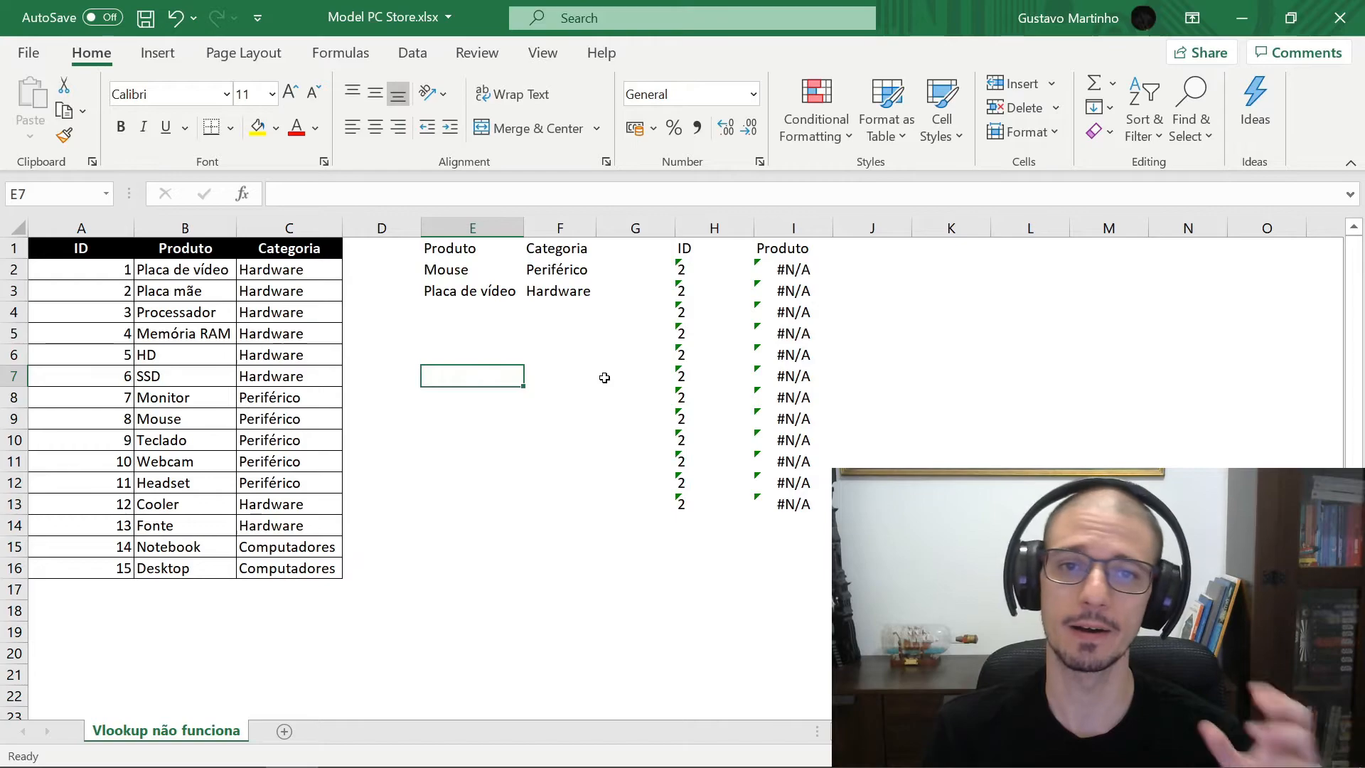
Step: Enter the number 1 in the empty cell E5 as a multiplier for the text IDs
left_click_drag(702, 265, 699, 510)
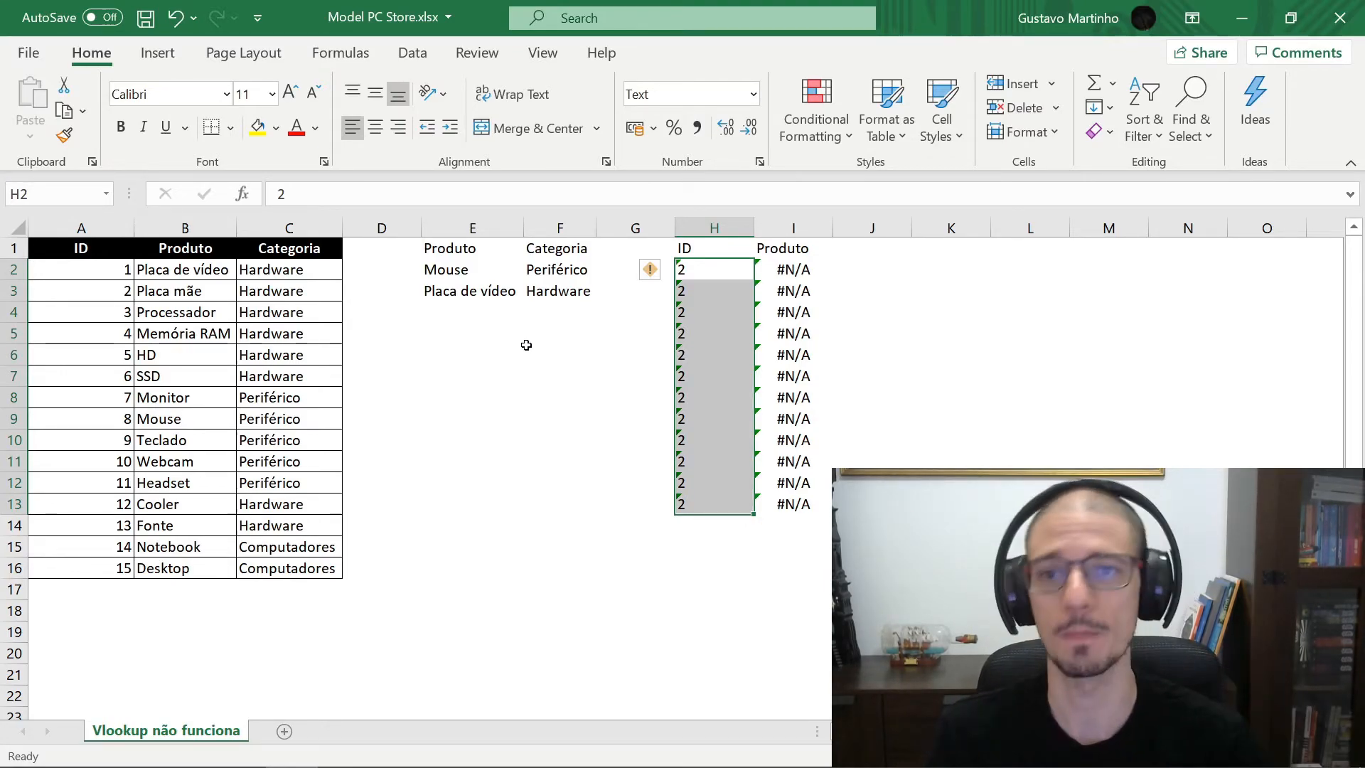
left_click(526, 345)
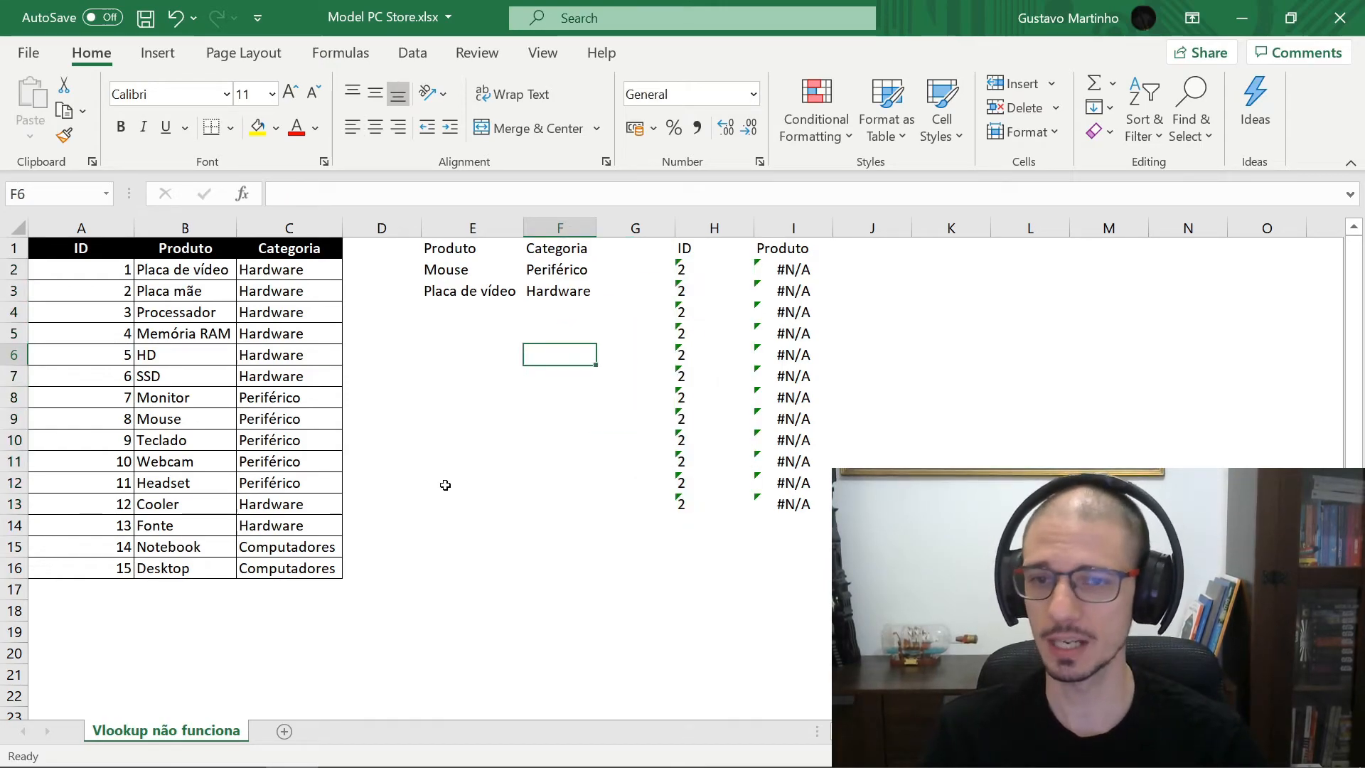
left_click(478, 381)
left_click(469, 337)
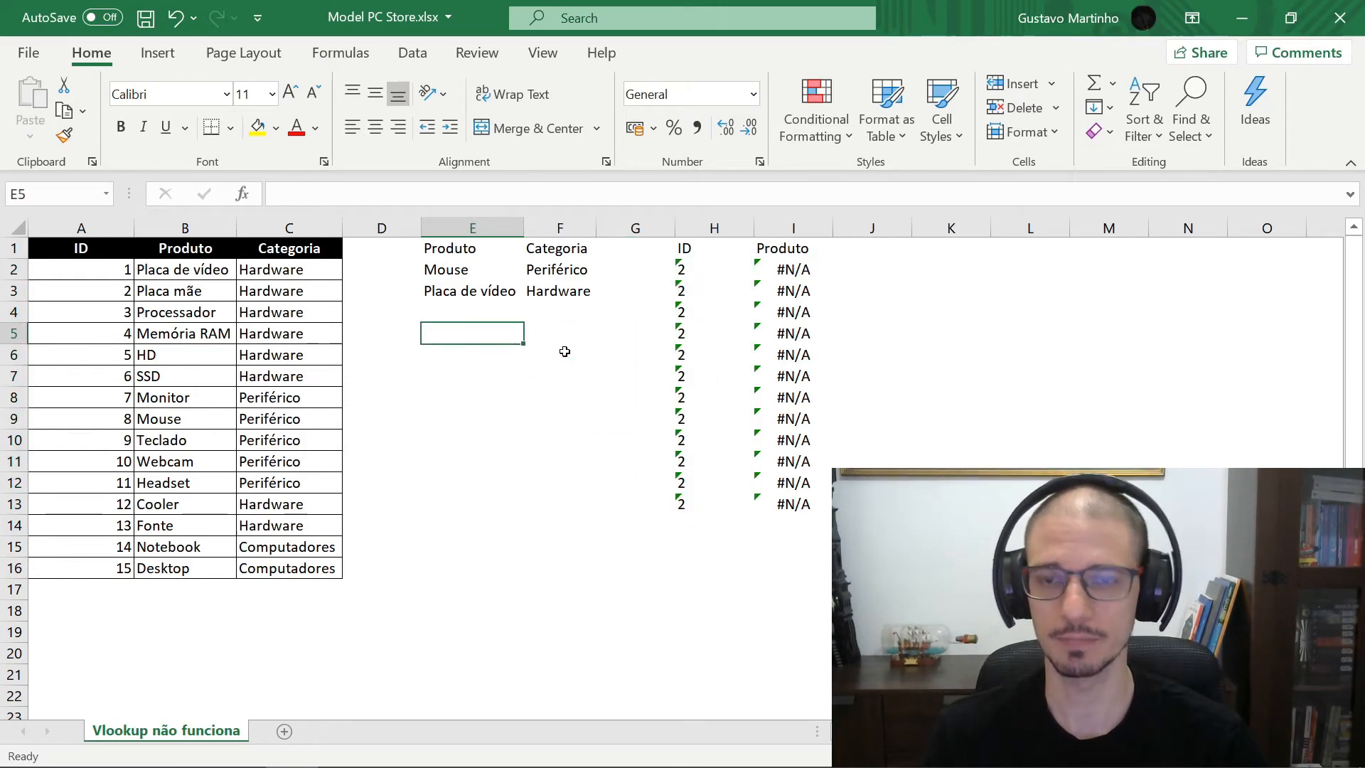
type("1")
key("Return")
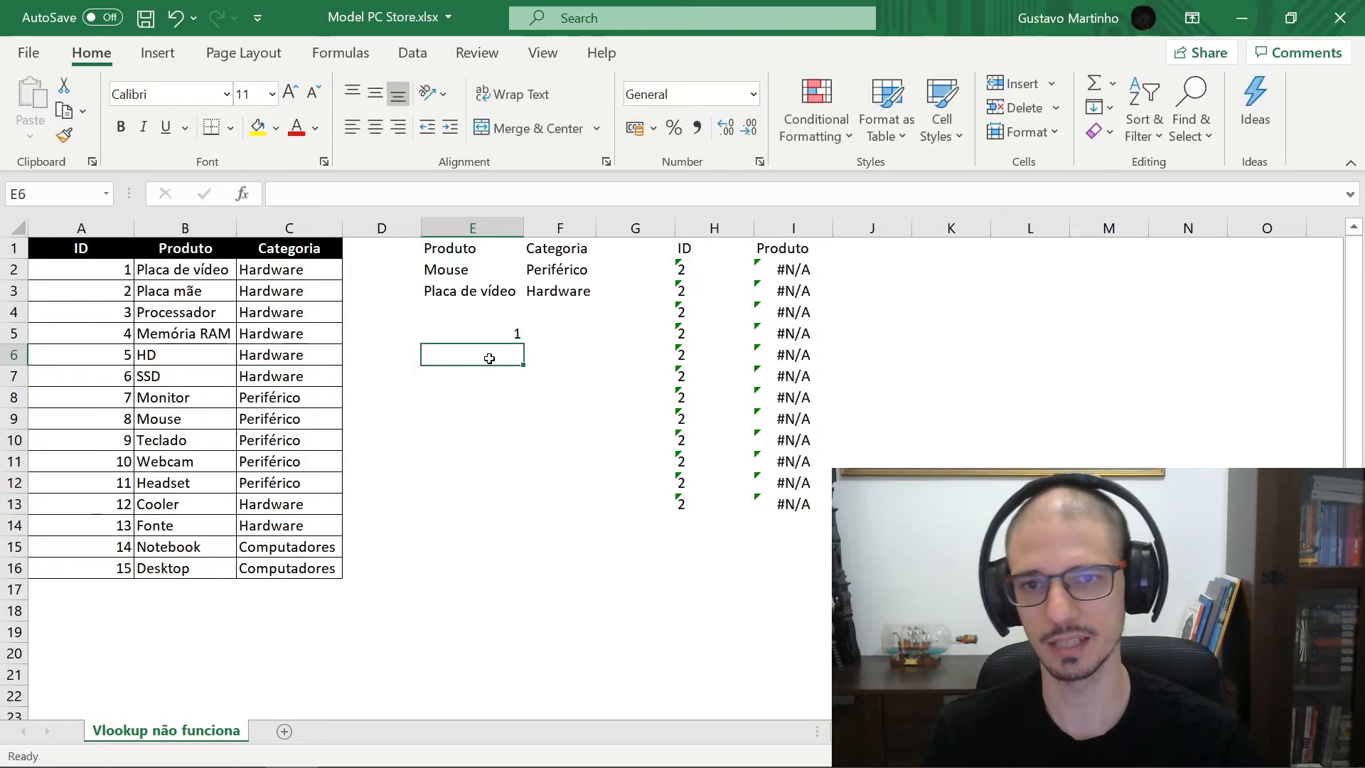
Step: Convert the text IDs in H2:H13 to numbers by pasting E5 over them with Paste Special Multiply, and check the lookup in I2
key("Up")
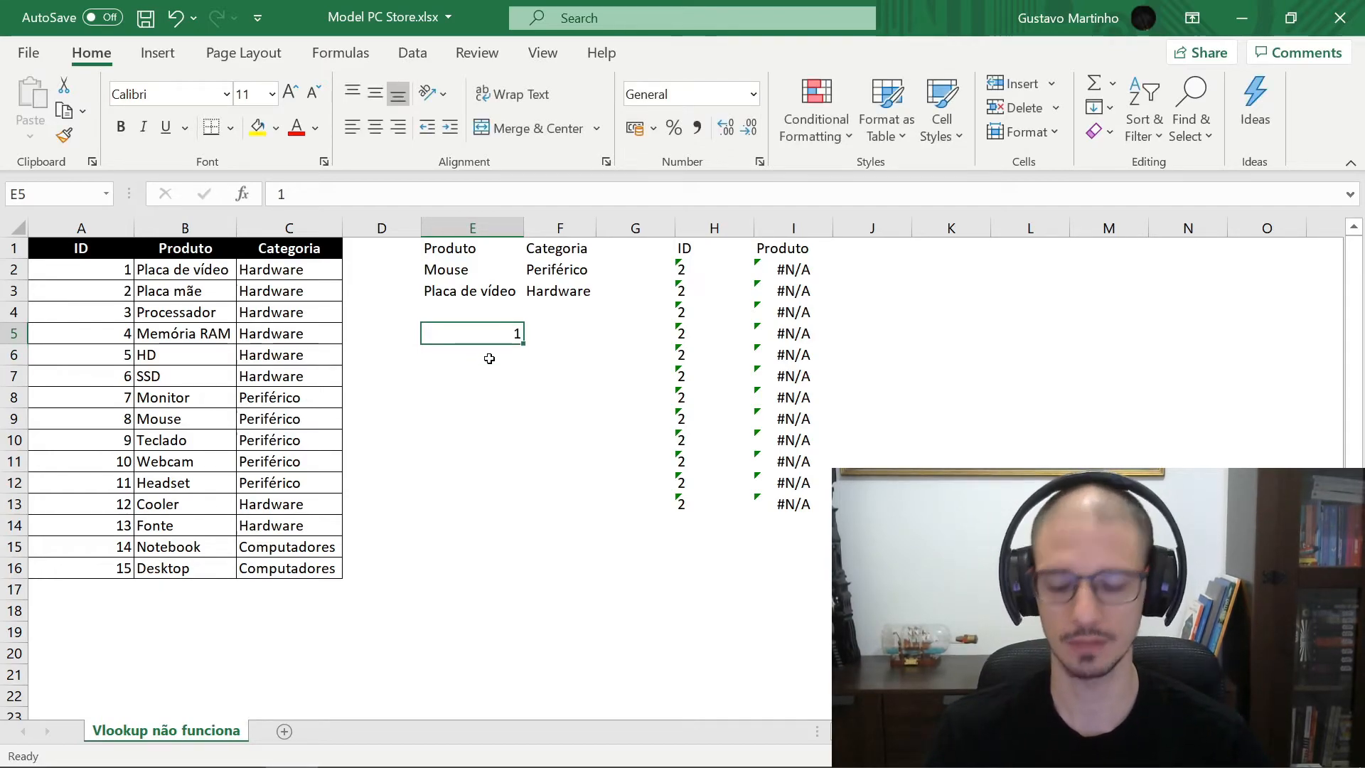
key("ctrl+c")
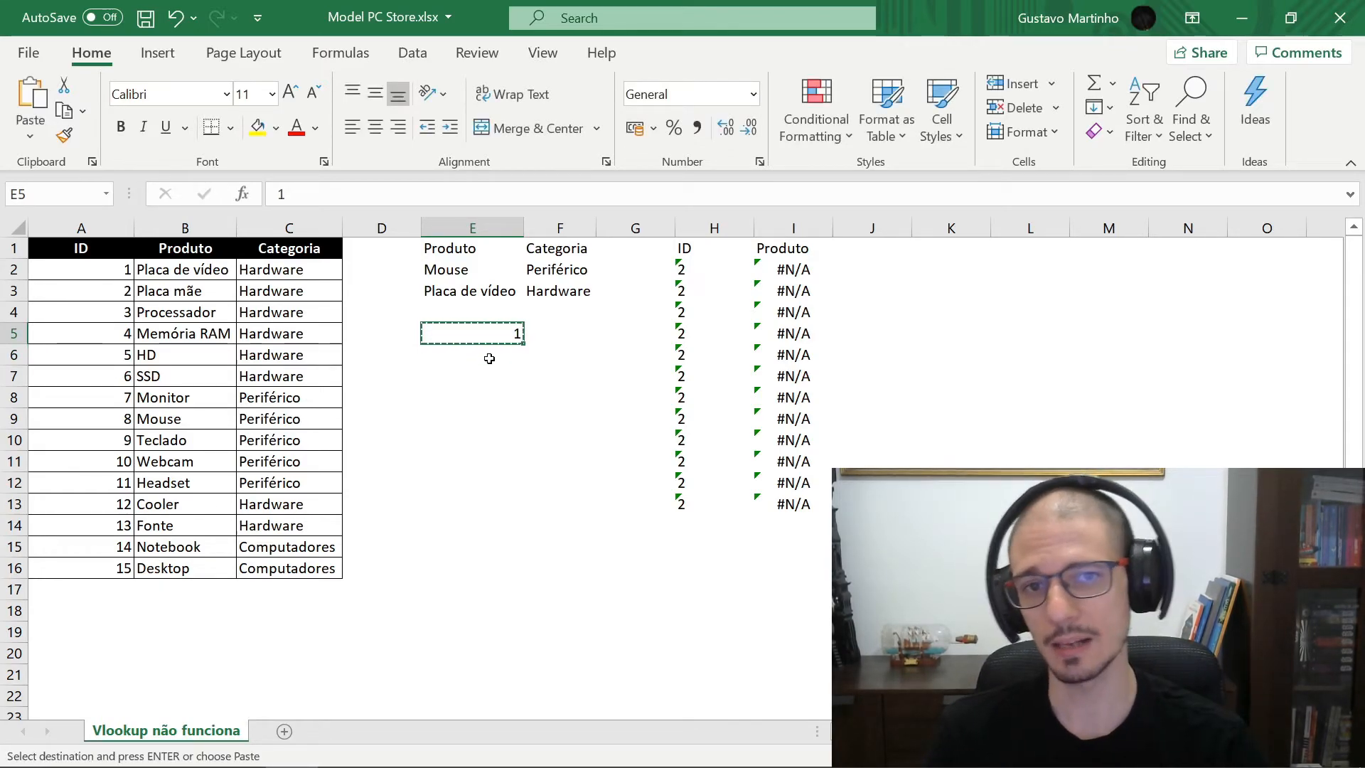
left_click_drag(683, 264, 681, 503)
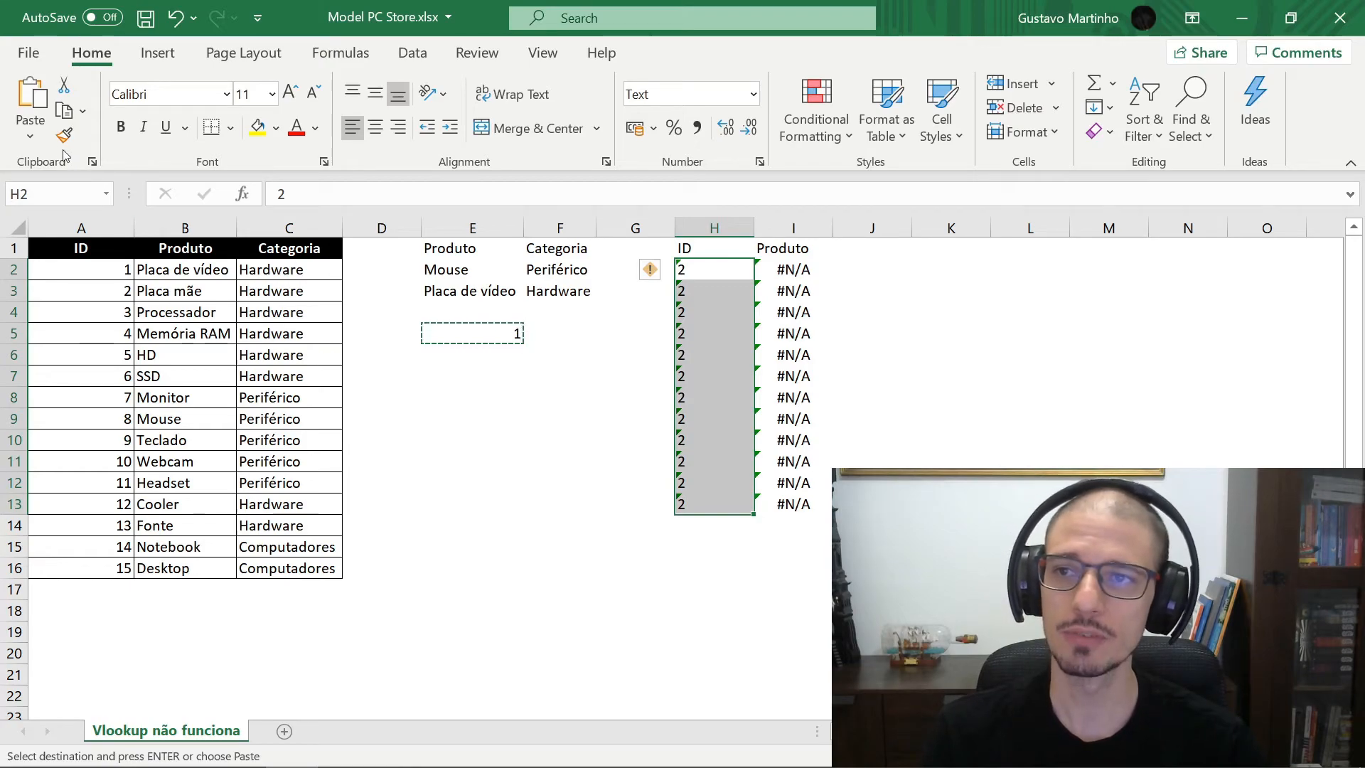
left_click(38, 138)
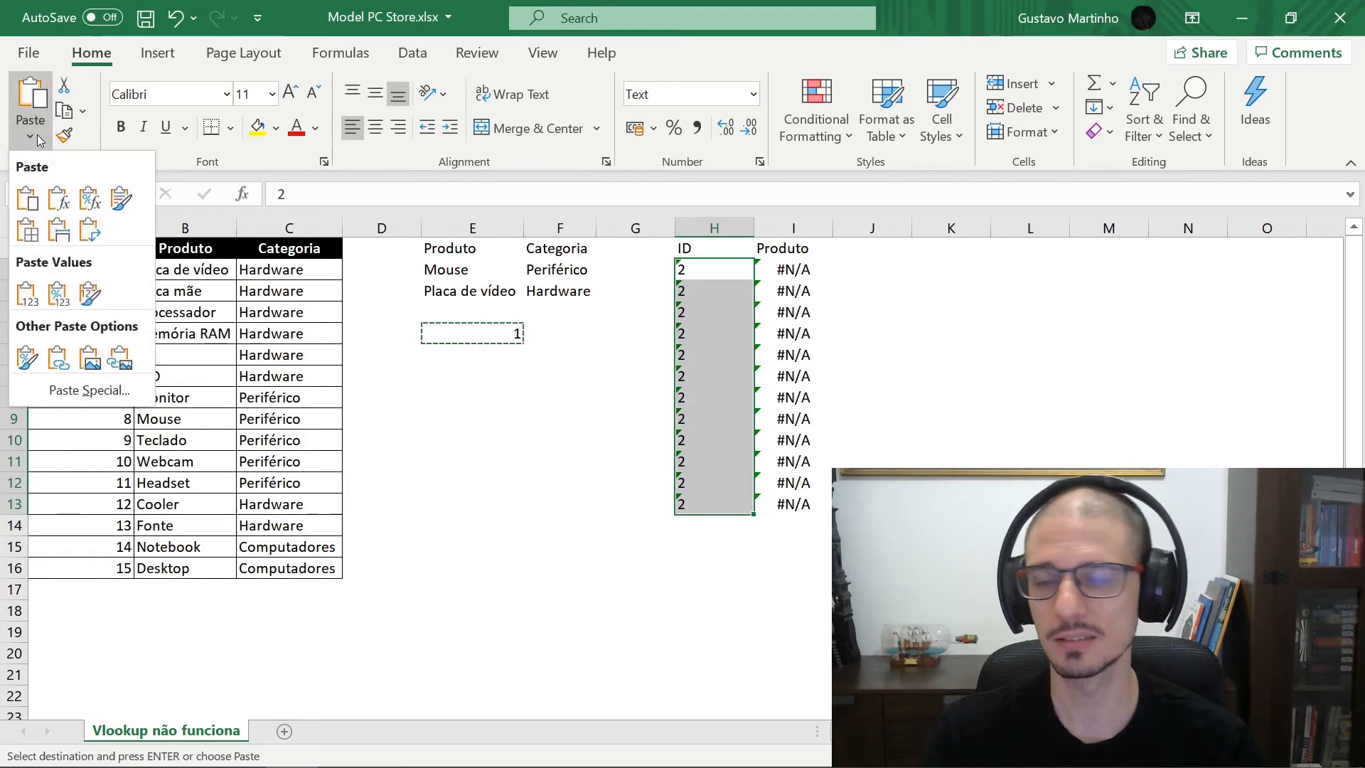
left_click(114, 391)
left_click_drag(845, 369, 215, 356)
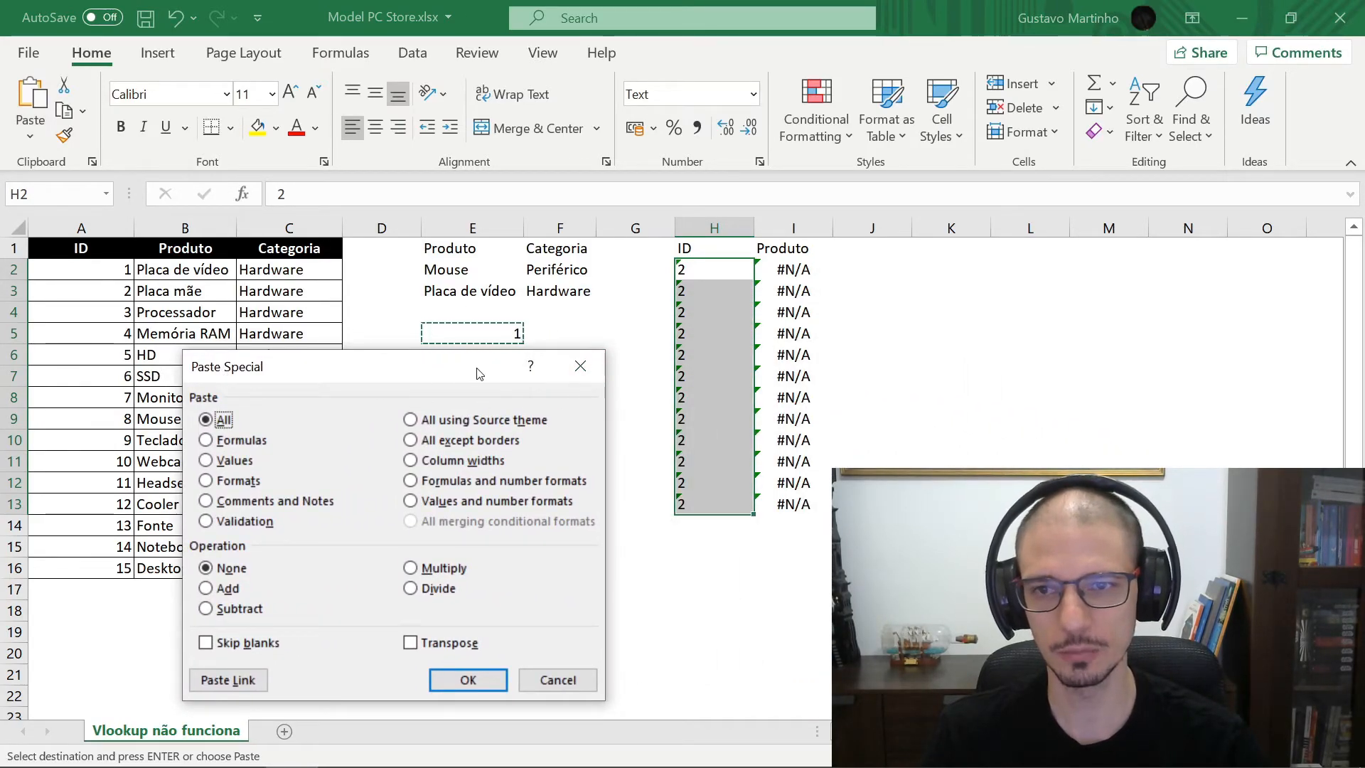
left_click(430, 567)
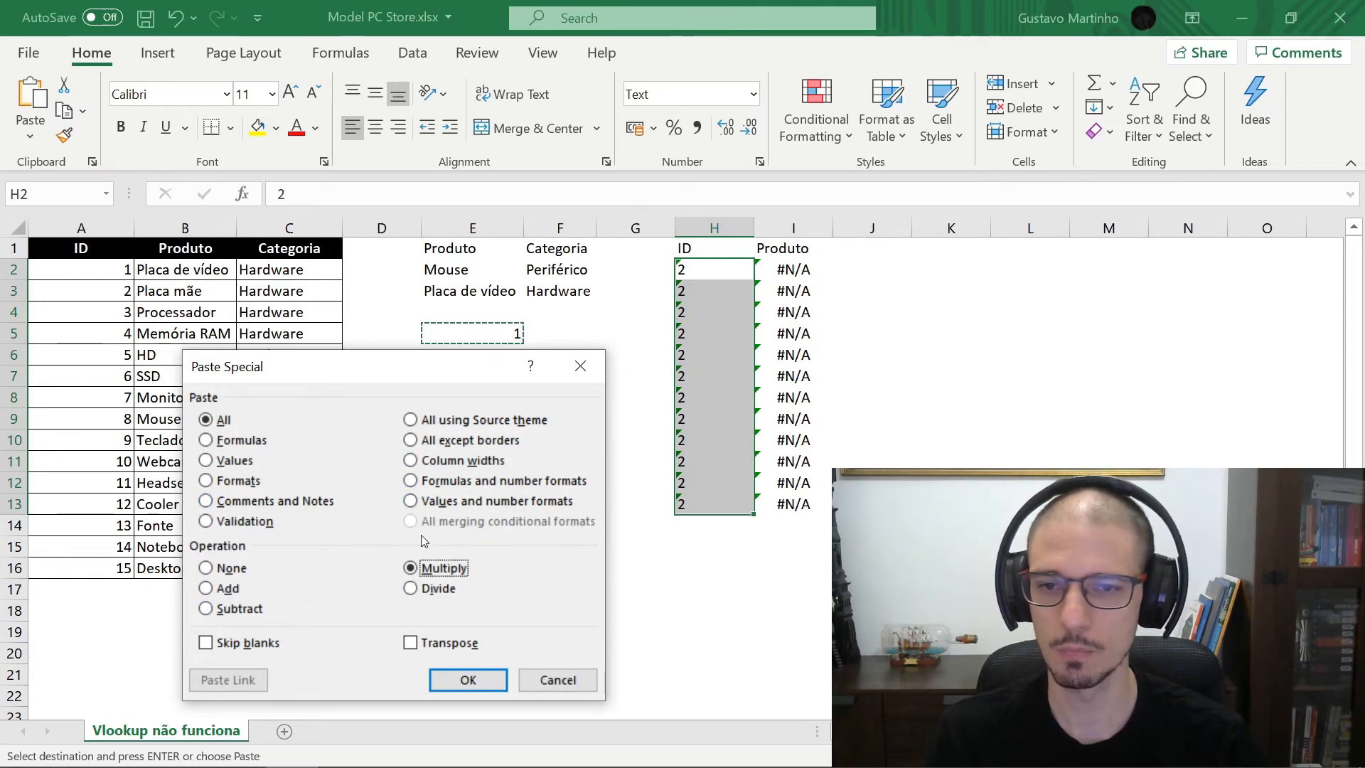
left_click(467, 680)
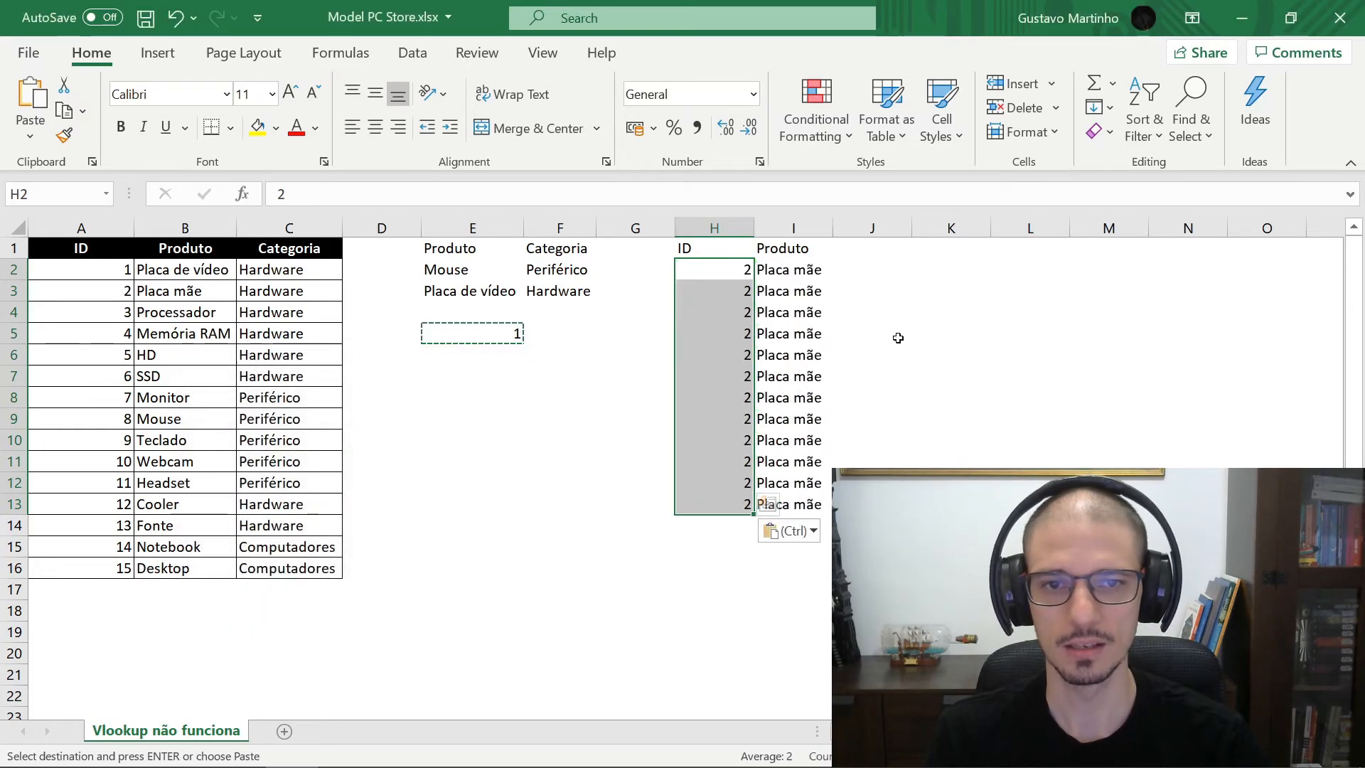
left_click(727, 265)
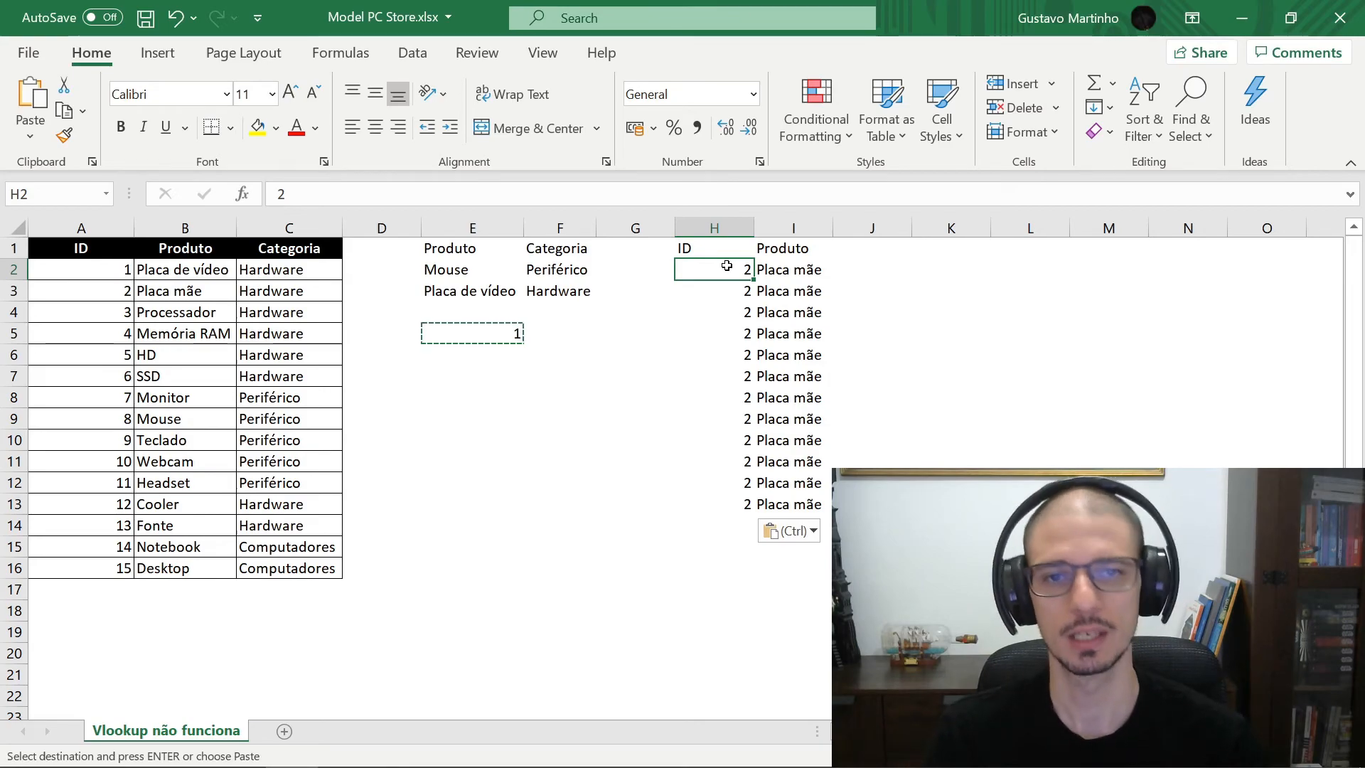
key("Right")
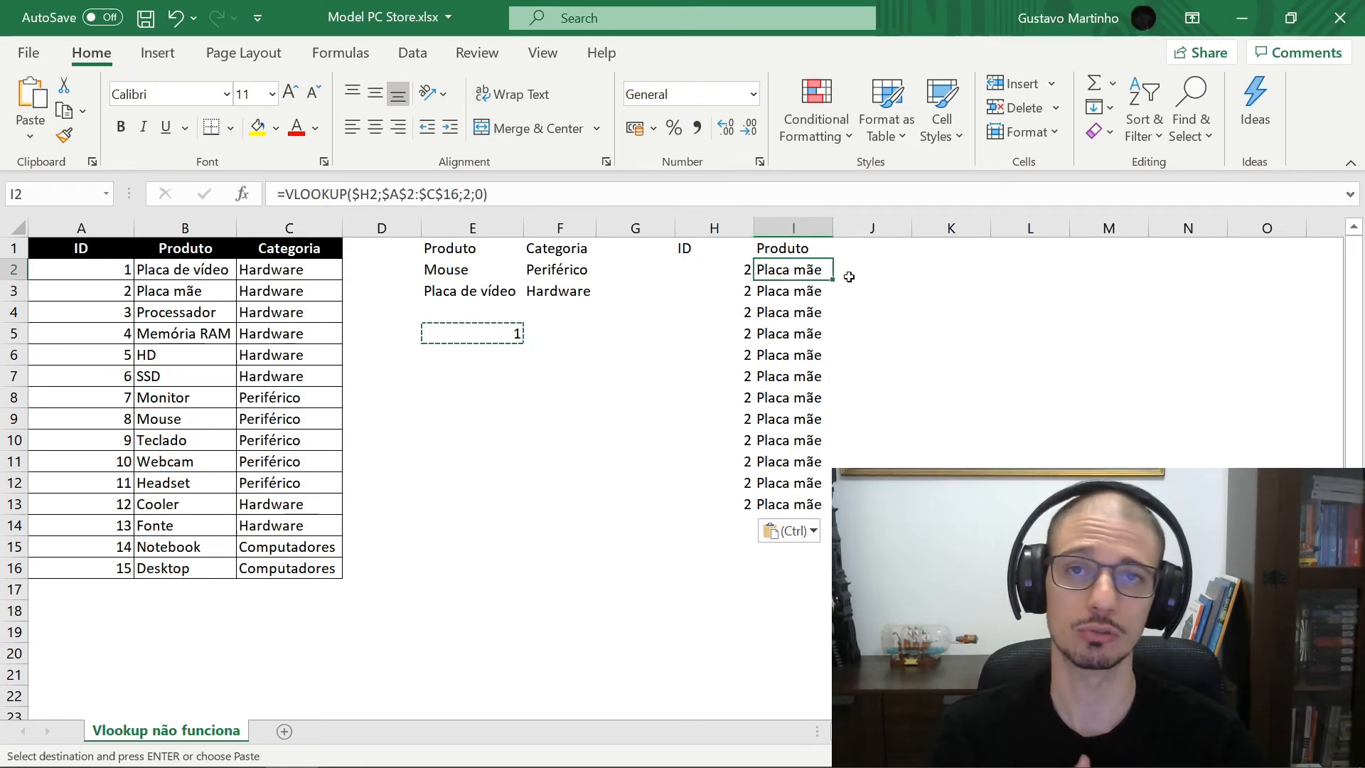